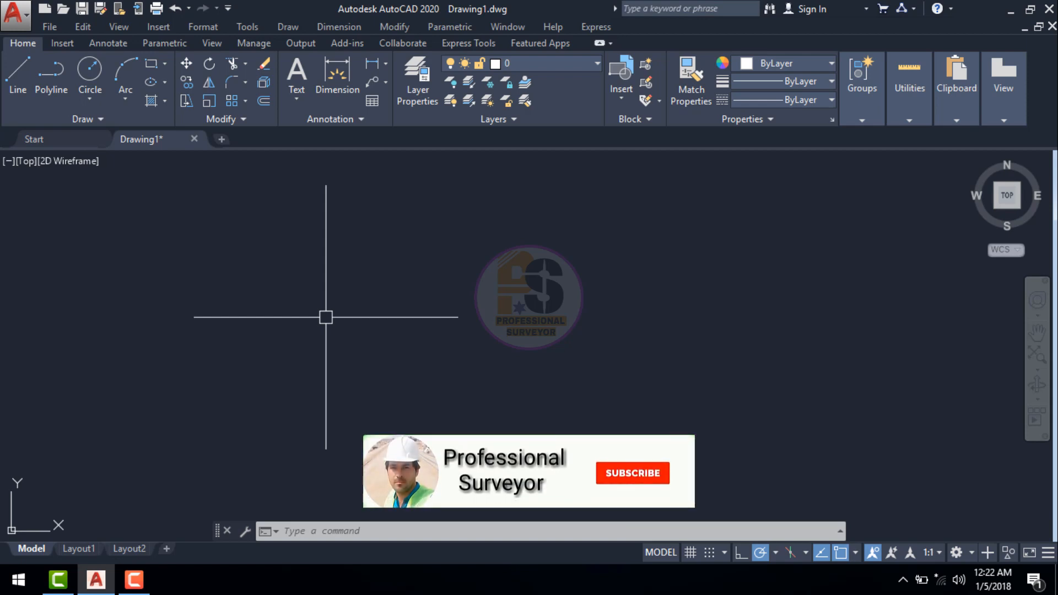
- Draw a two-segment multiline with one steep rising segment followed by a long, gently falling one
{"action": "key", "text": "Escape"}
{"action": "key", "text": "Escape"}
{"action": "key", "text": "Escape"}
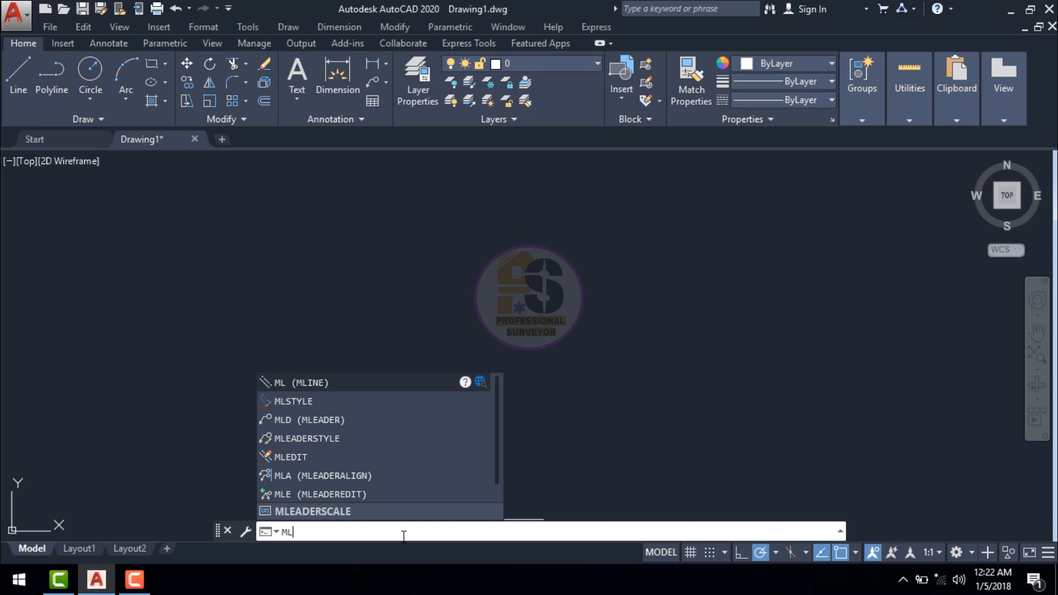
{"action": "key", "text": "Return"}
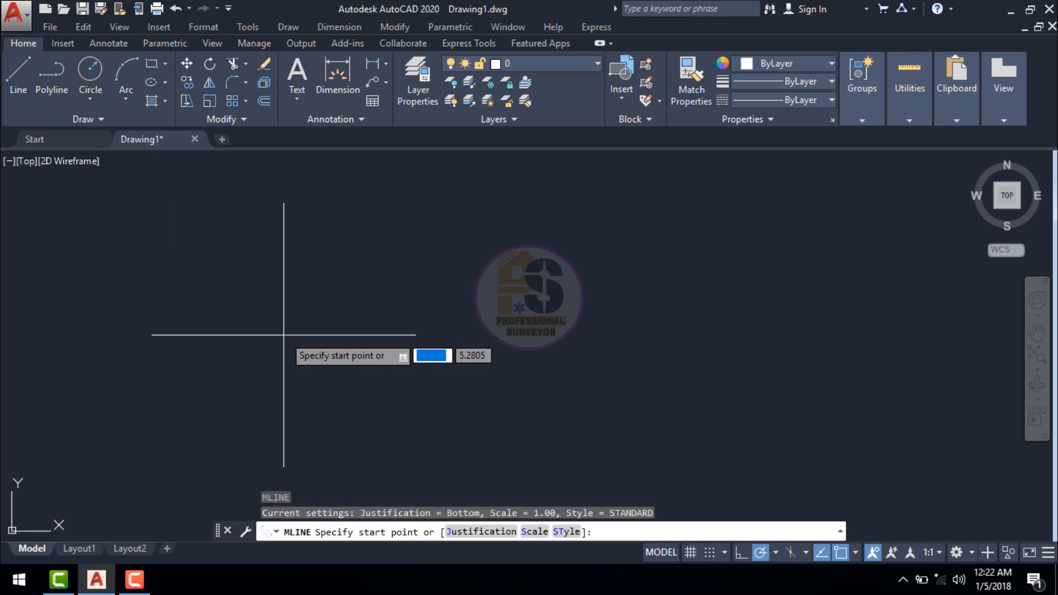
{"action": "left_click", "coordinate": [143, 360]}
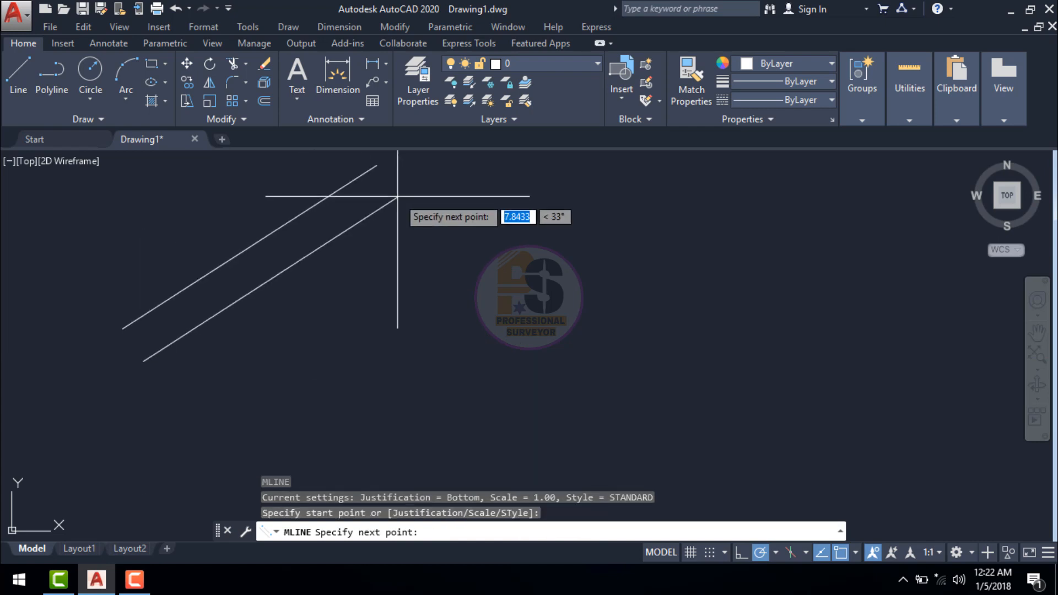
{"action": "left_click", "coordinate": [264, 247]}
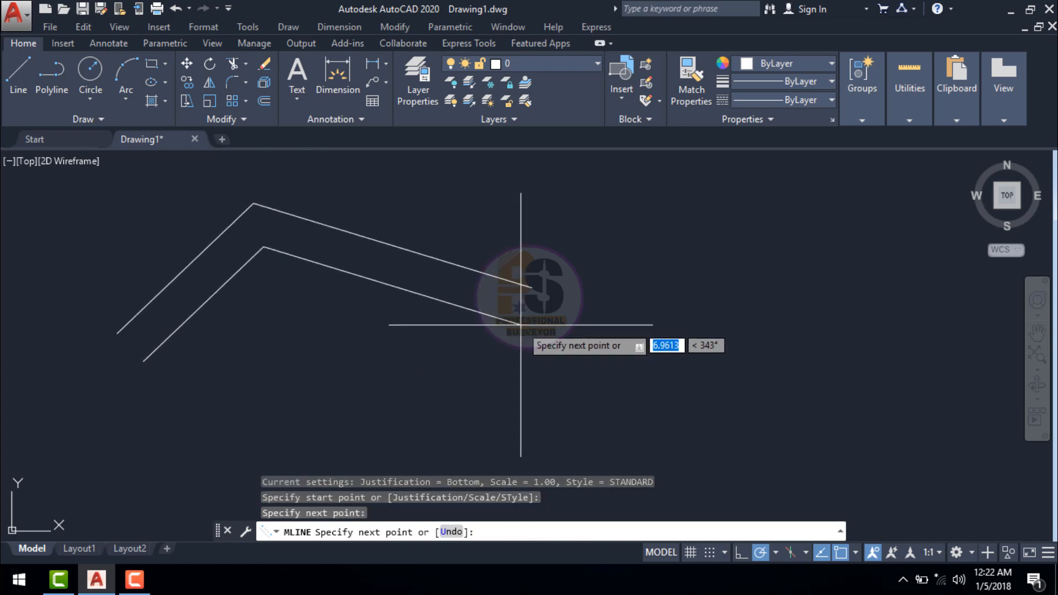
{"action": "left_click", "coordinate": [792, 290]}
{"action": "key", "text": "Escape"}
{"action": "key", "text": "Escape"}
{"action": "key", "text": "Escape"}
{"action": "key", "text": "Escape"}
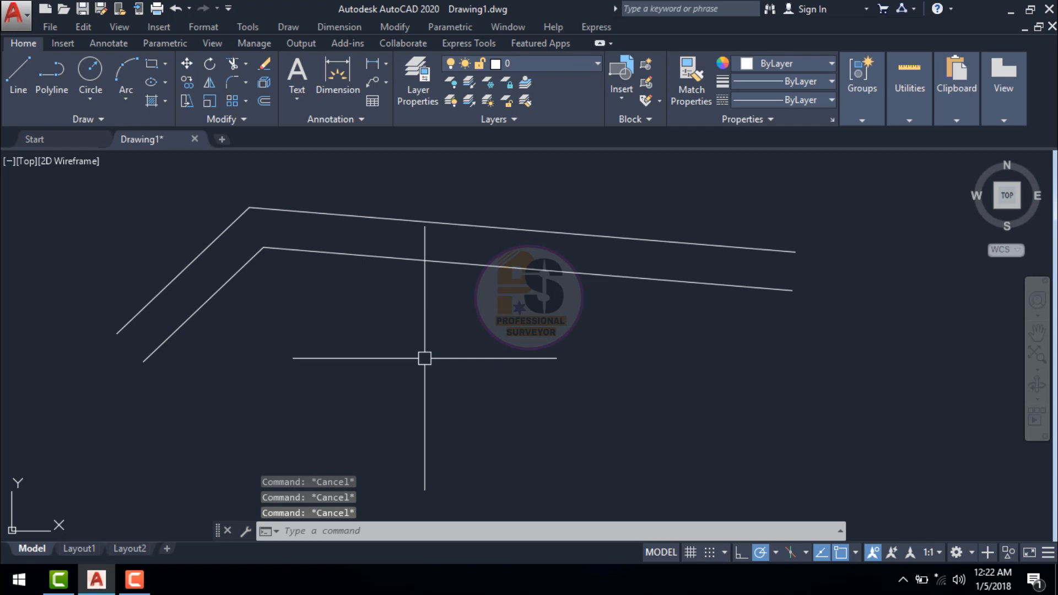
- Set the multiline justification to Top and draw a single rising multiline segment below the first multiline
{"action": "key", "text": "Return"}
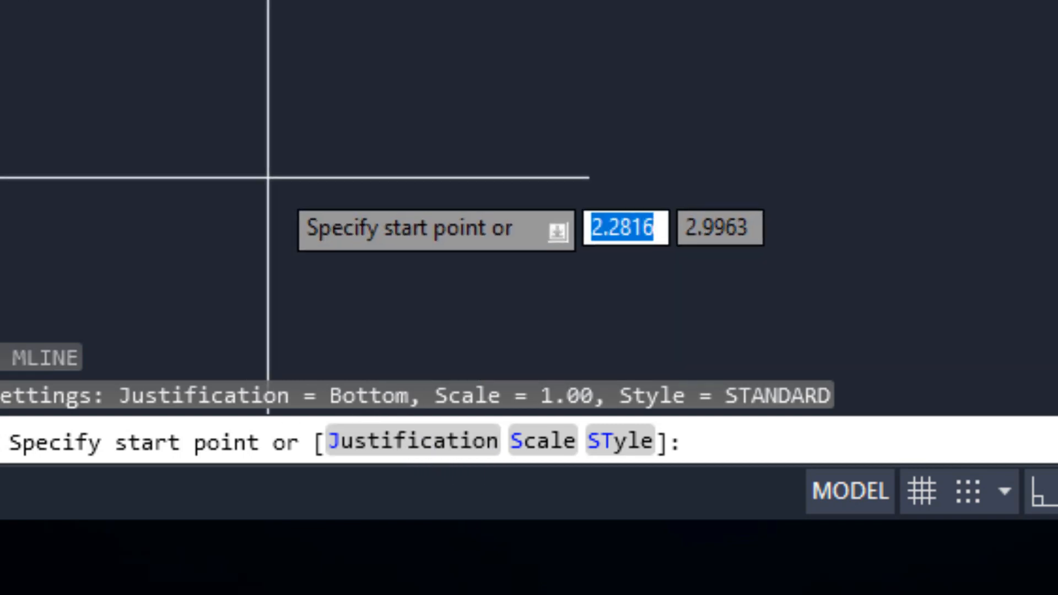
{"action": "type", "text": "j"}
{"action": "key", "text": "Return"}
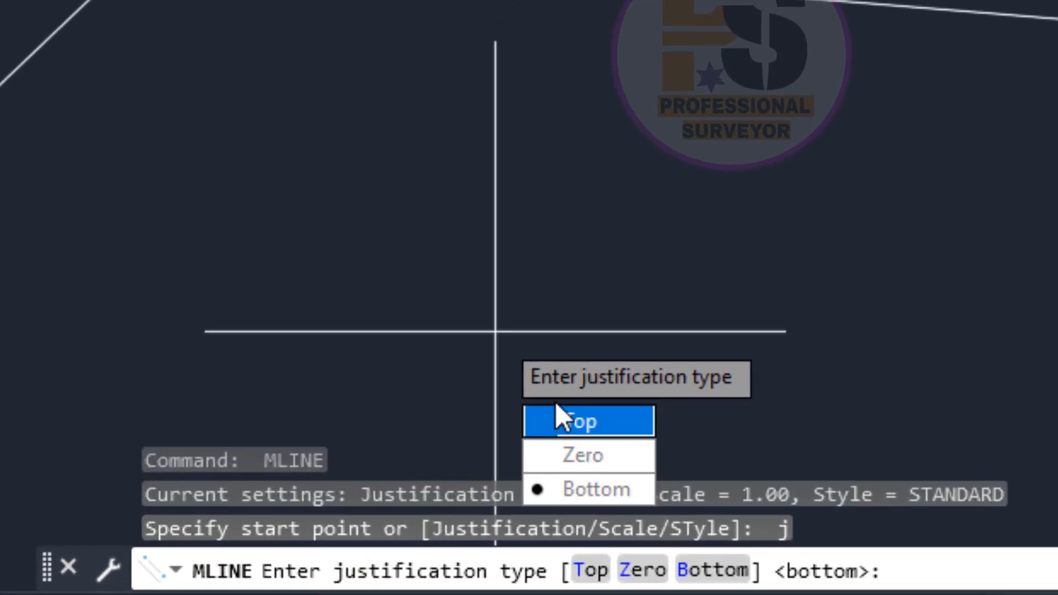
{"action": "left_click", "coordinate": [549, 423]}
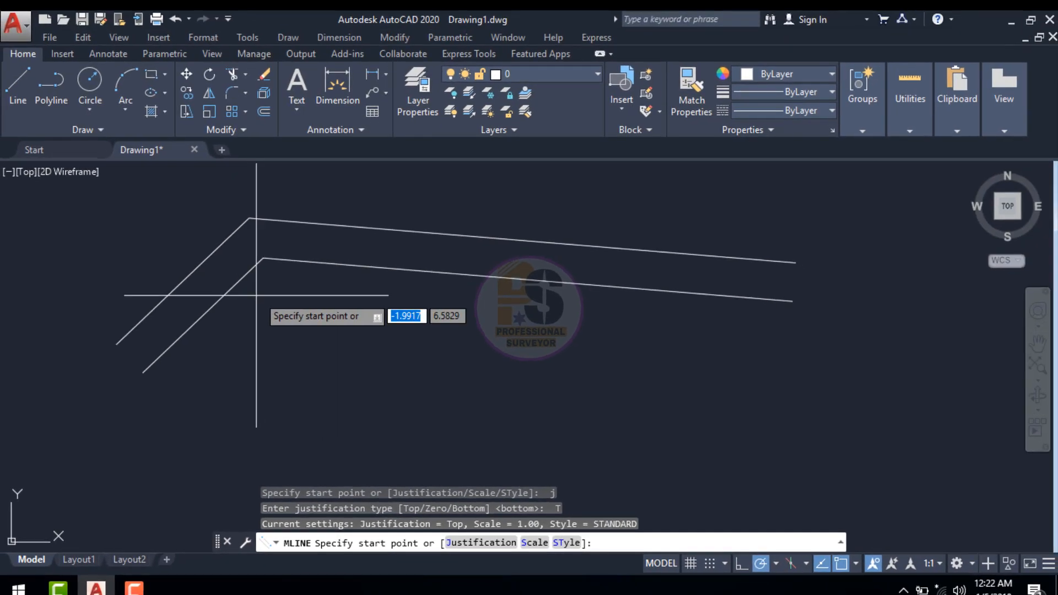
{"action": "left_click", "coordinate": [236, 403]}
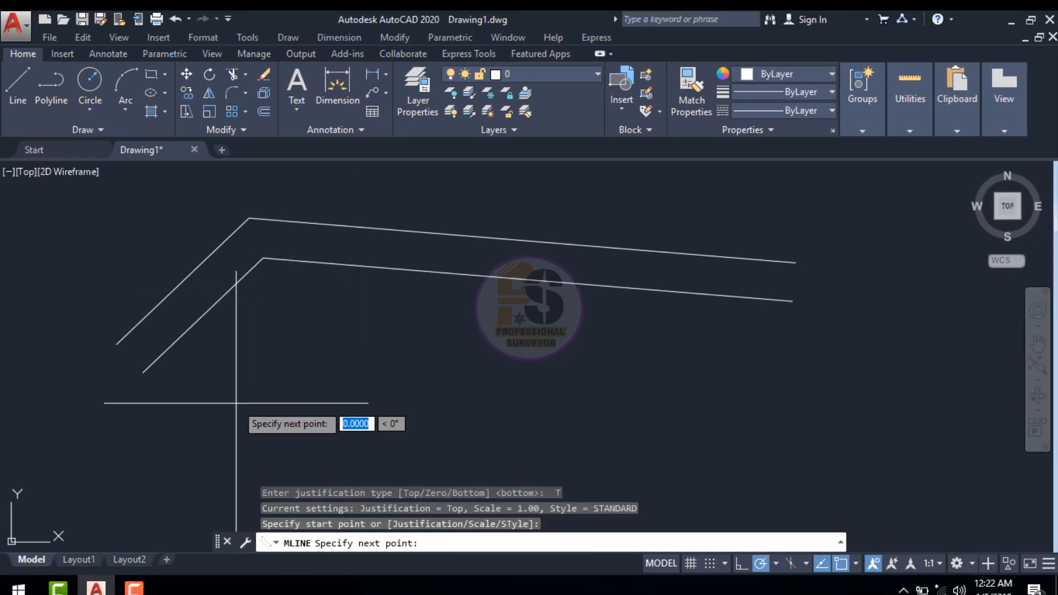
{"action": "left_click", "coordinate": [397, 307]}
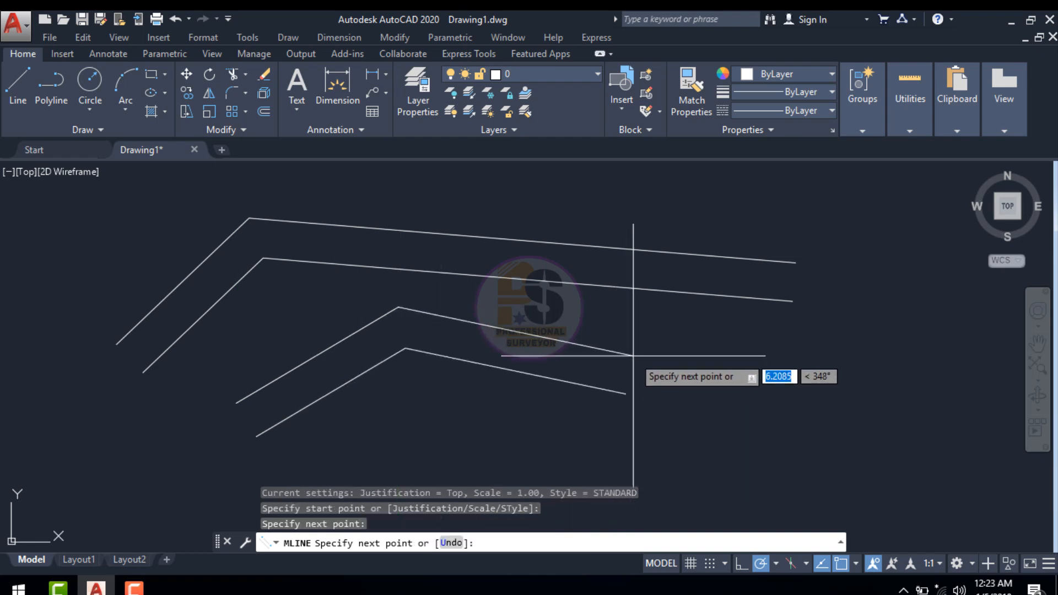
{"action": "key", "text": "Escape"}
- Set the multiline justification to Zero and draw a three-segment zigzag multiline beside the single-segment one
{"action": "key", "text": "Return"}
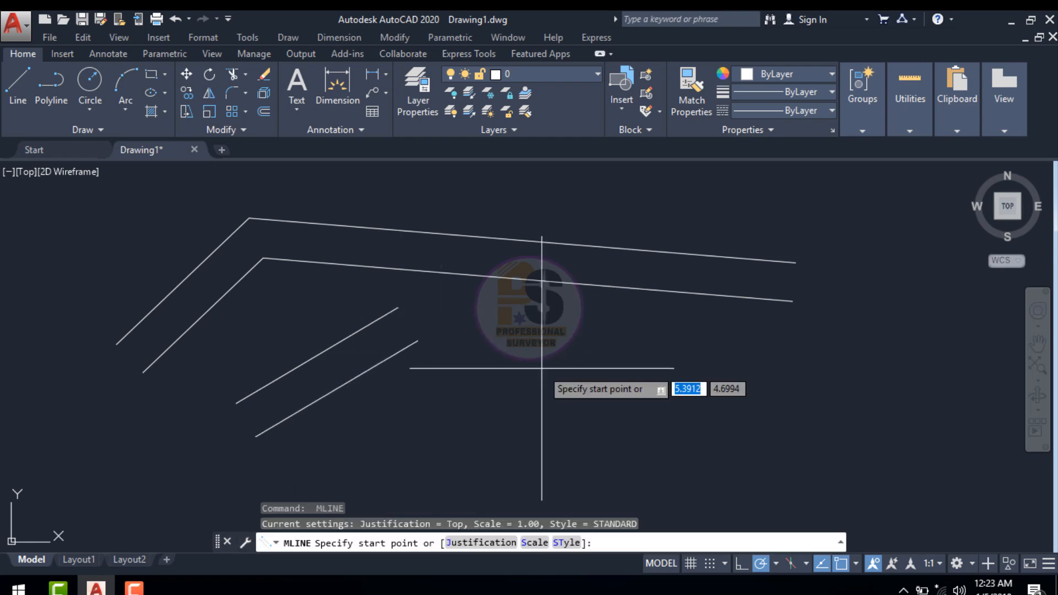
{"action": "type", "text": "j"}
{"action": "key", "text": "Return"}
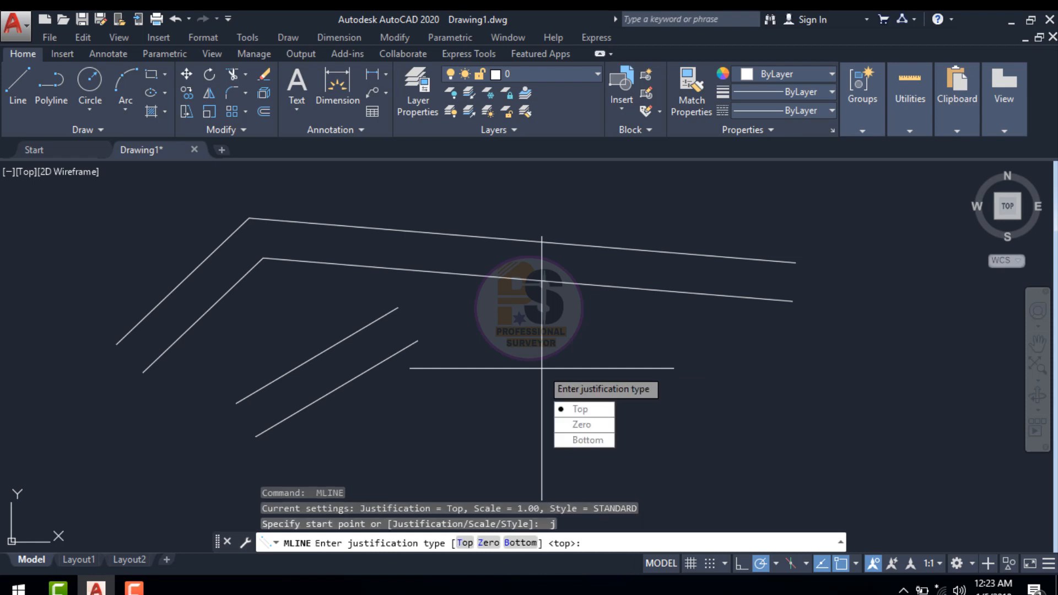
{"action": "left_click", "coordinate": [591, 426]}
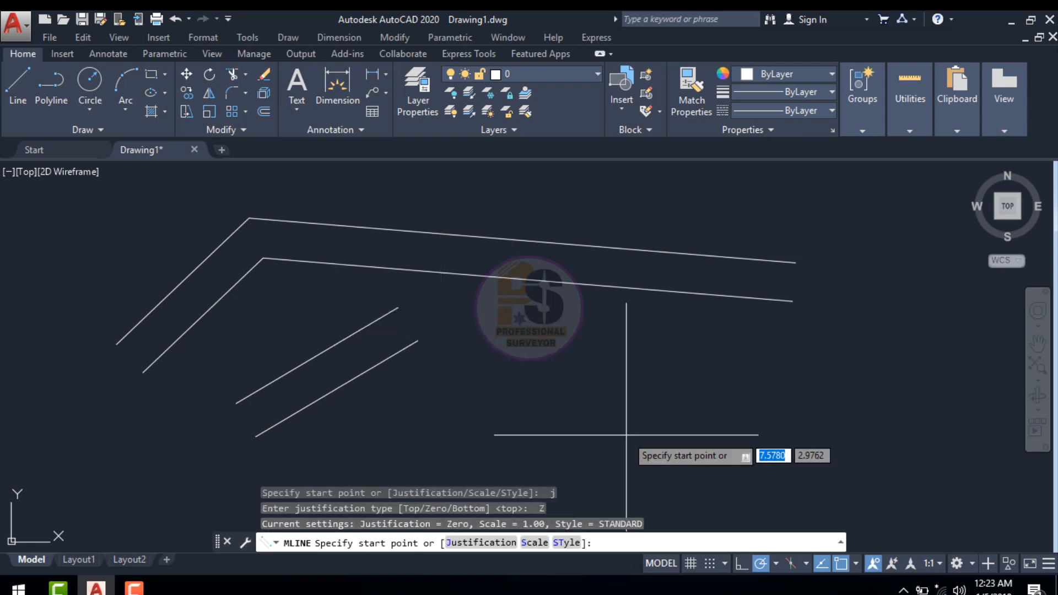
{"action": "left_click", "coordinate": [449, 401]}
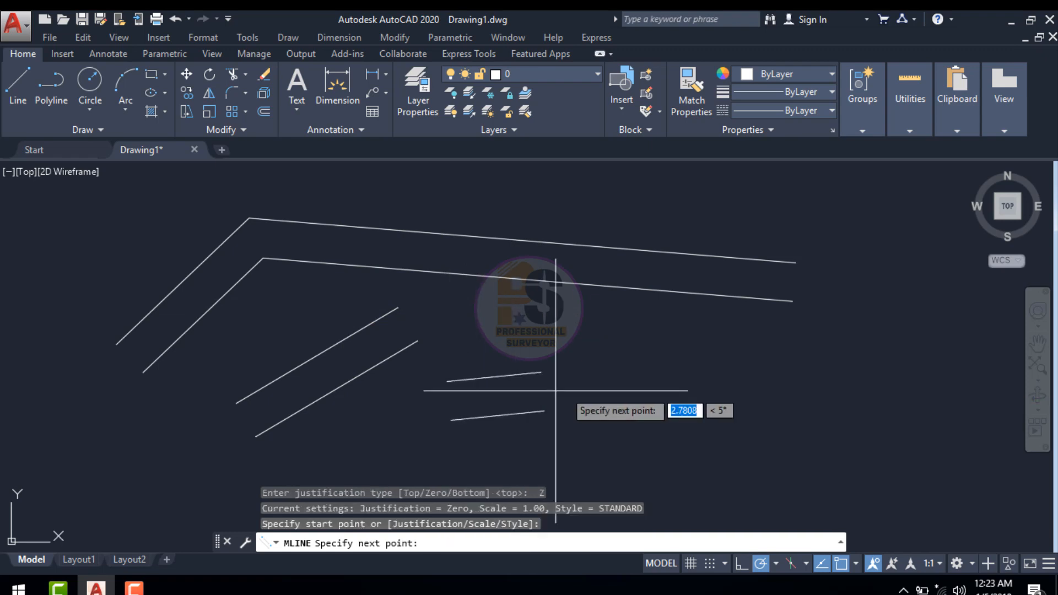
{"action": "left_click", "coordinate": [673, 369]}
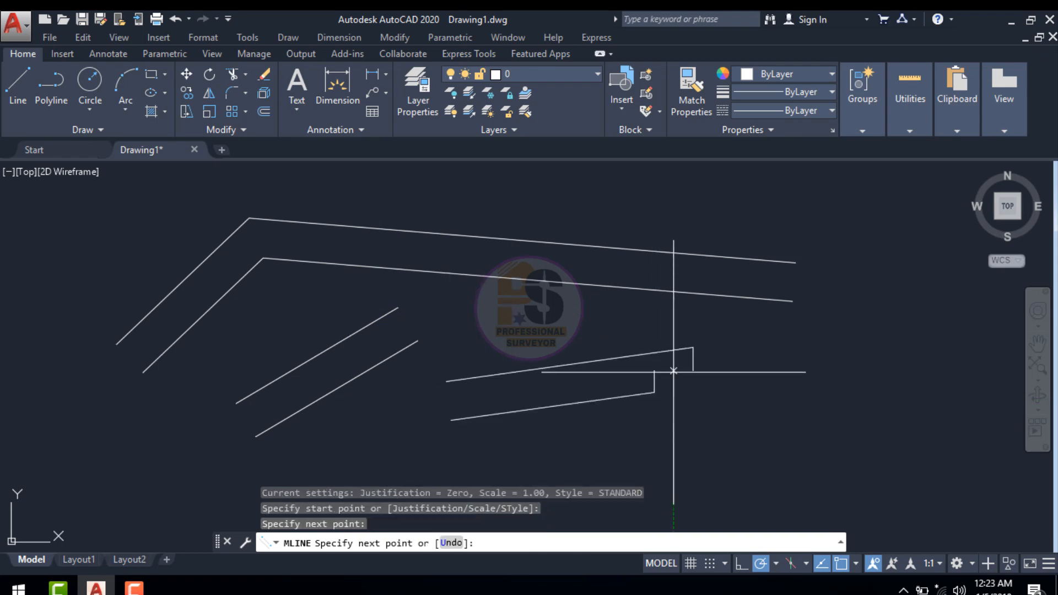
{"action": "left_click", "coordinate": [745, 440]}
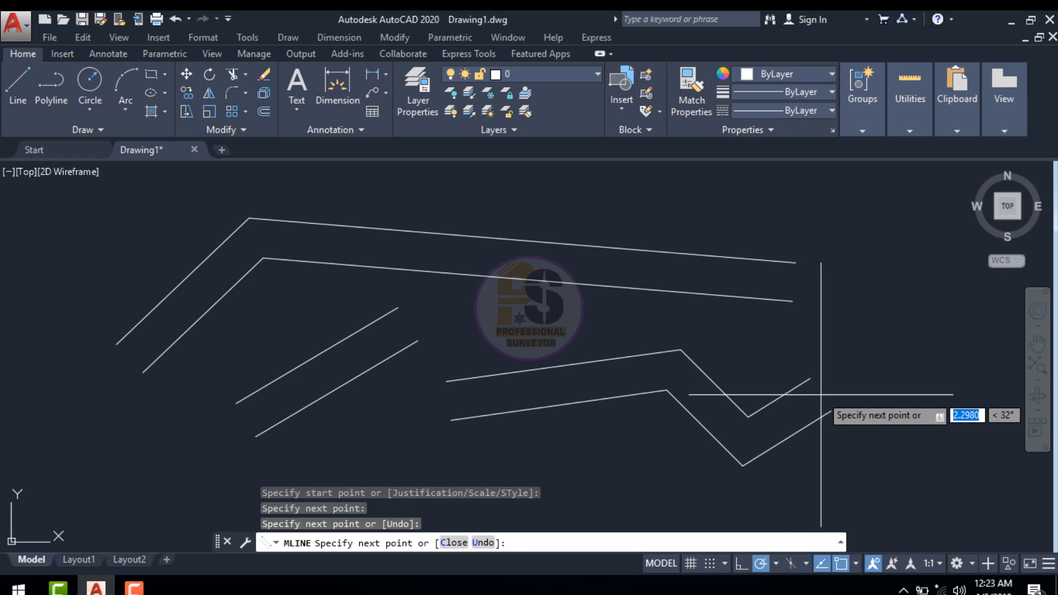
{"action": "left_click", "coordinate": [819, 395]}
{"action": "key", "text": "Escape"}
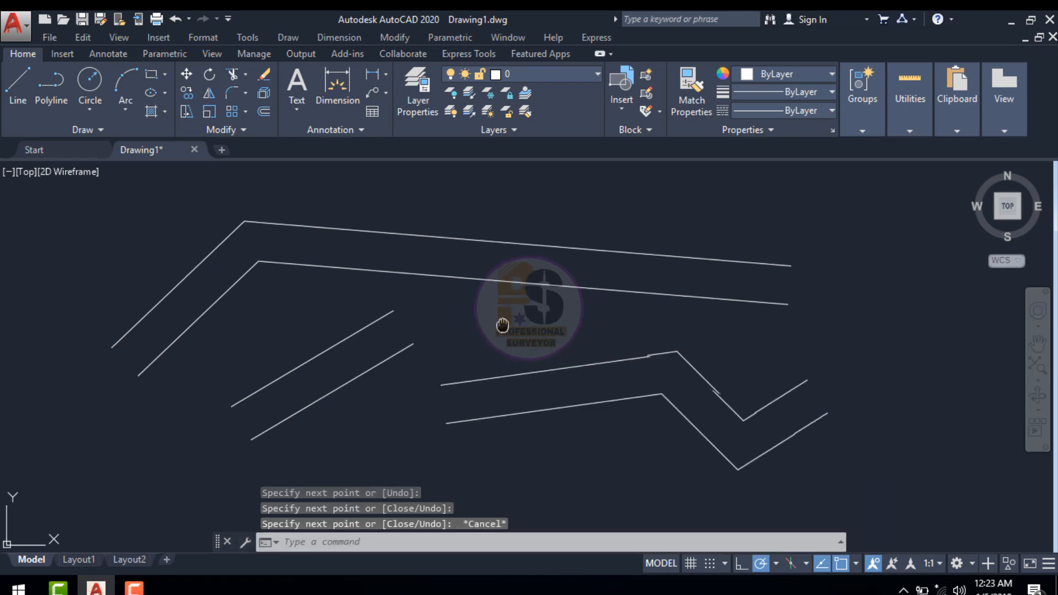
- Set the multiline justification to Bottom and draw a multiline above the others, with a horizontal segment and a short falling one
{"action": "middle_click_drag", "start_coordinate": [503, 325], "coordinate": [458, 342]}
{"action": "key", "text": "Escape"}
{"action": "key", "text": "Return"}
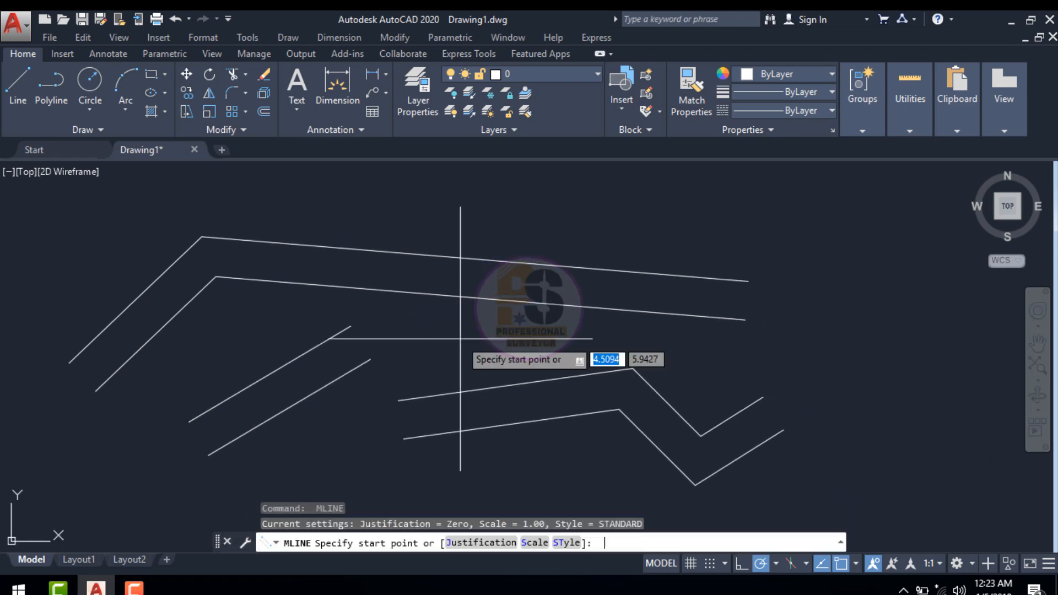
{"action": "type", "text": "j"}
{"action": "key", "text": "Return"}
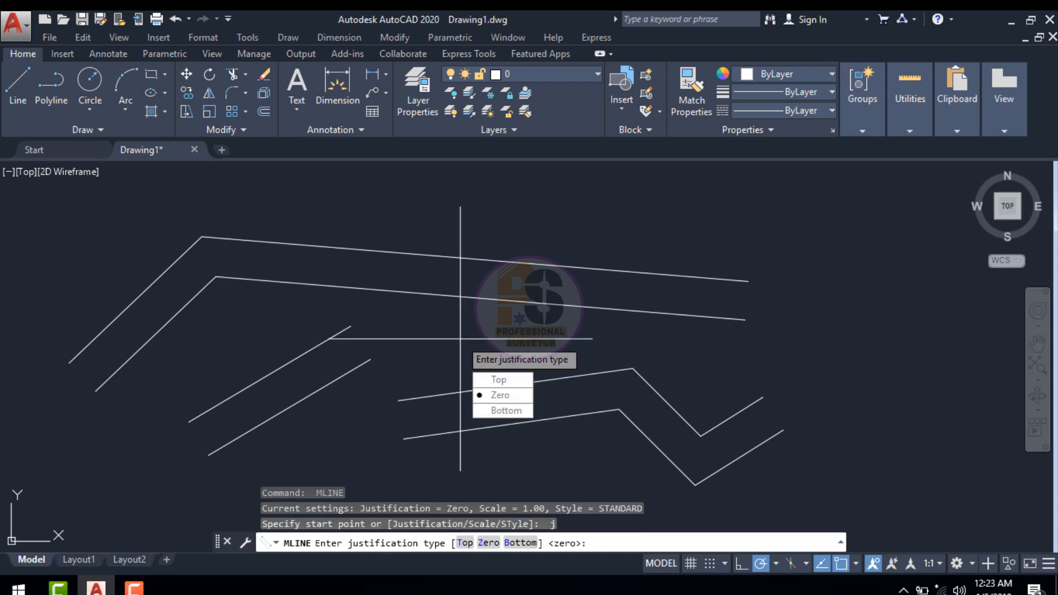
{"action": "left_click", "coordinate": [506, 411]}
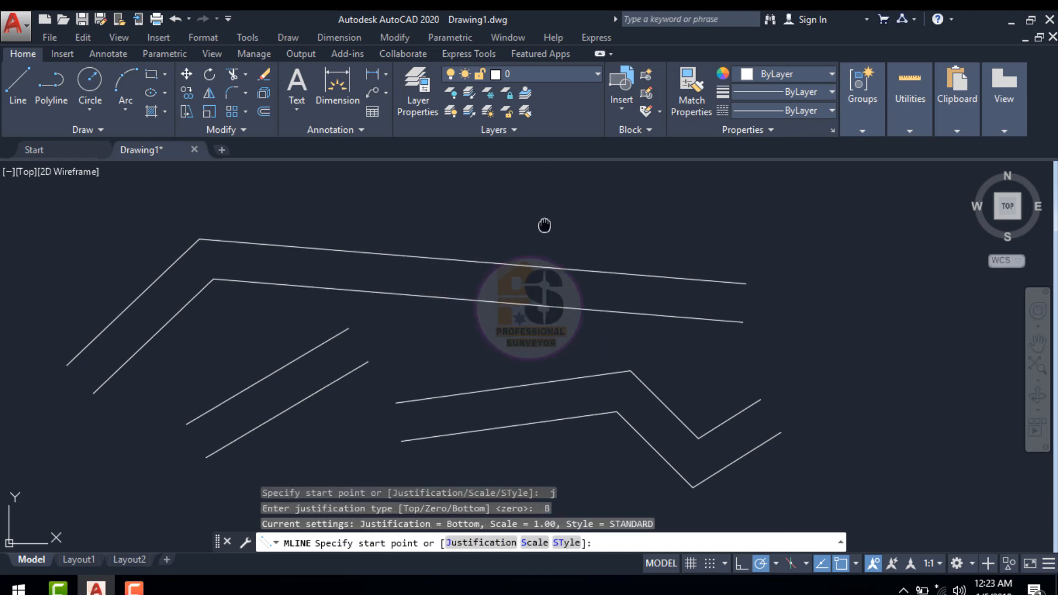
{"action": "middle_click_drag", "start_coordinate": [545, 226], "coordinate": [527, 261]}
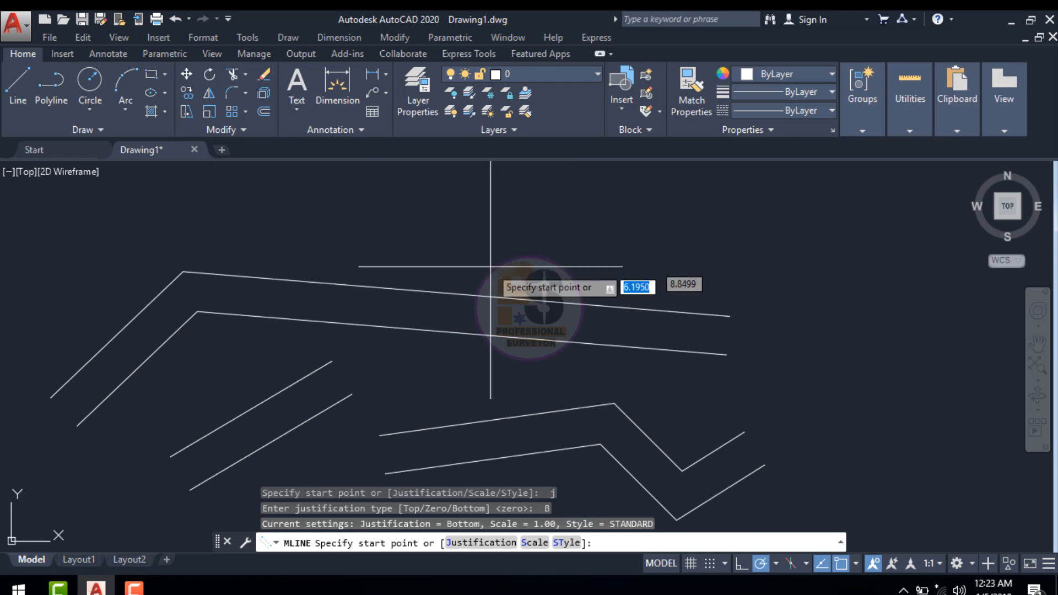
{"action": "left_click", "coordinate": [269, 227]}
{"action": "left_click", "coordinate": [585, 227]}
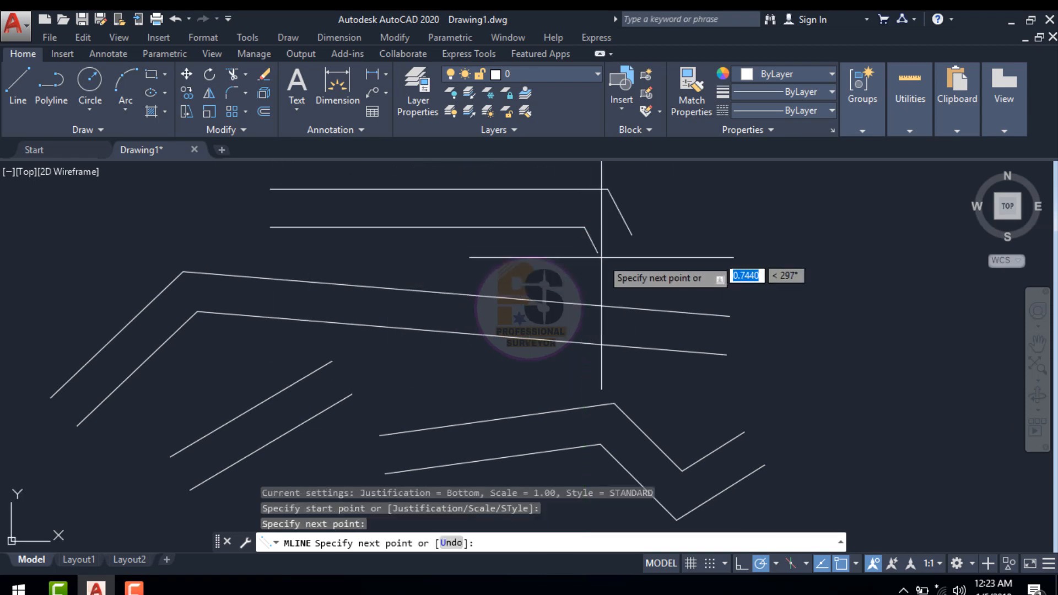
{"action": "left_click", "coordinate": [620, 280]}
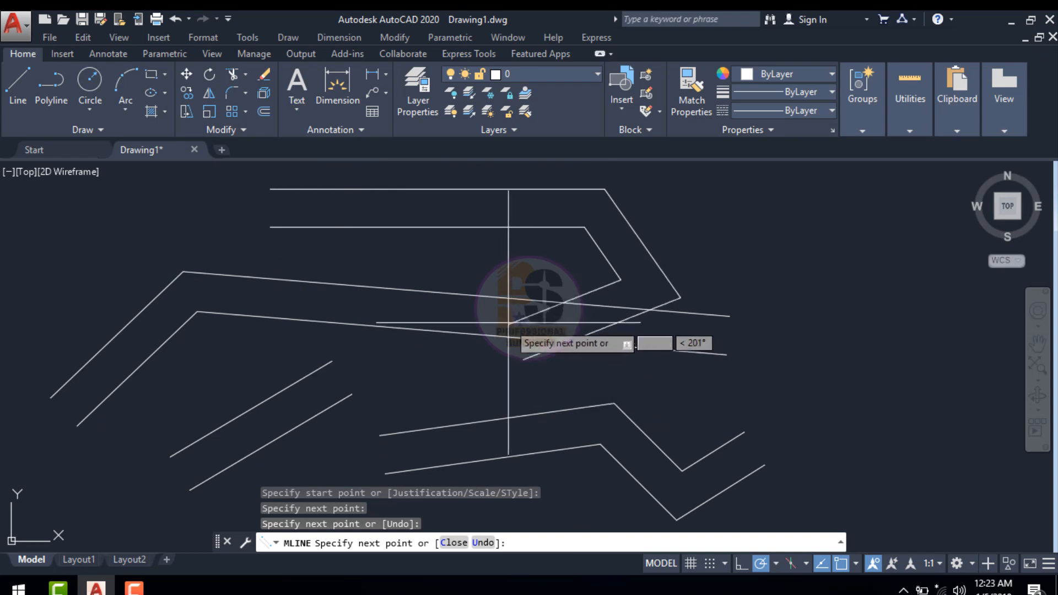
{"action": "scroll", "coordinate": [501, 295], "scroll_direction": "down", "scroll_amount": 2}
{"action": "key", "text": "Escape"}
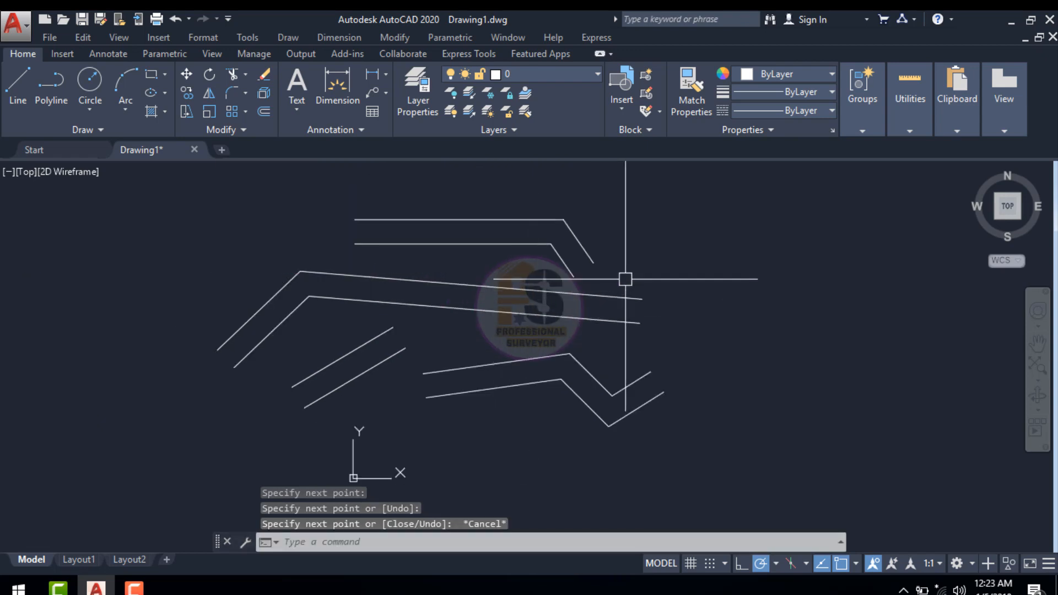
{"action": "left_click", "coordinate": [665, 249]}
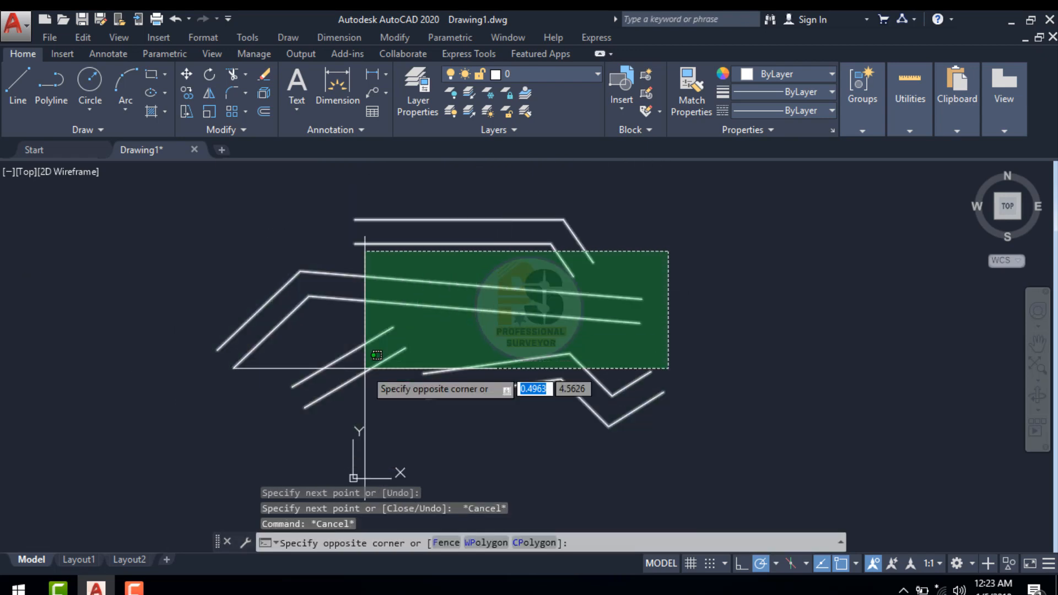
{"action": "key", "text": "Escape"}
{"action": "middle_click_drag", "start_coordinate": [642, 278], "coordinate": [587, 282]}
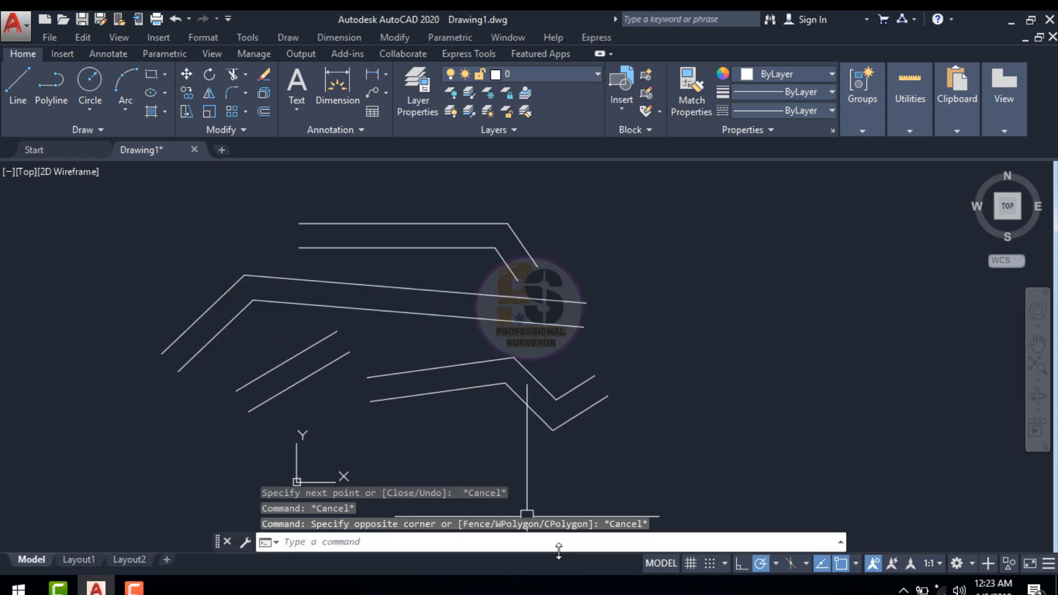
{"action": "key", "text": "Escape"}
- Set the multiline scale to 2 and draw a wider three-segment multiline that rises, slopes down and ends in a steep drop
{"action": "type", "text": "ml"}
{"action": "key", "text": "Return"}
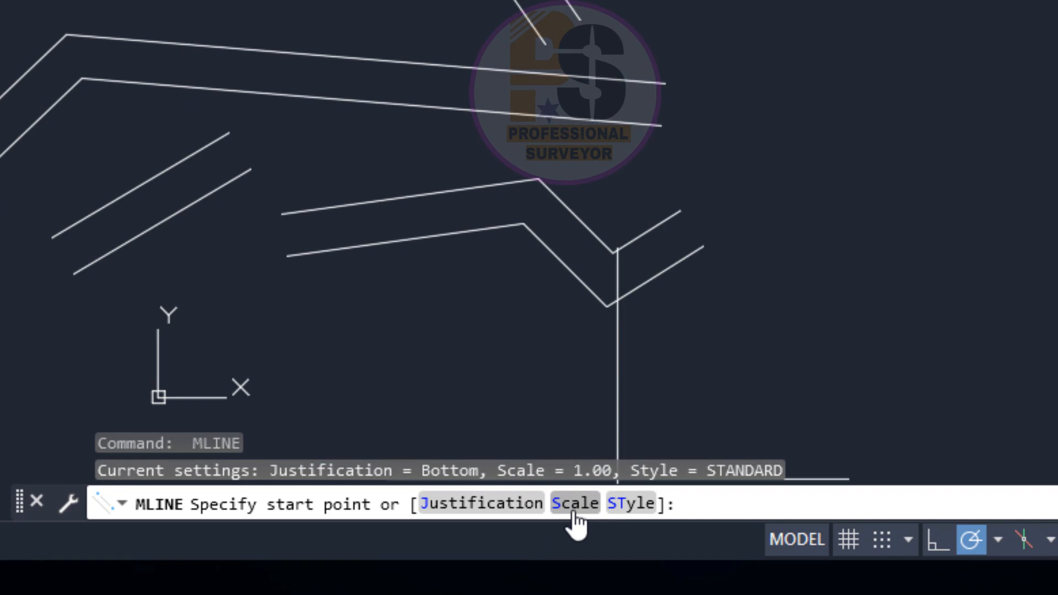
{"action": "type", "text": "s"}
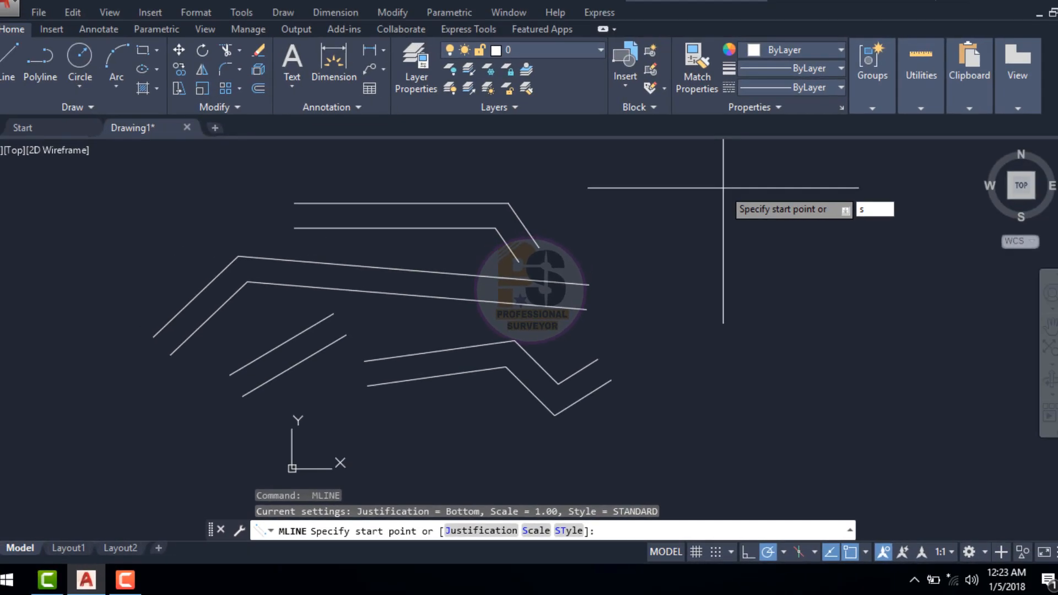
{"action": "key", "text": "Return"}
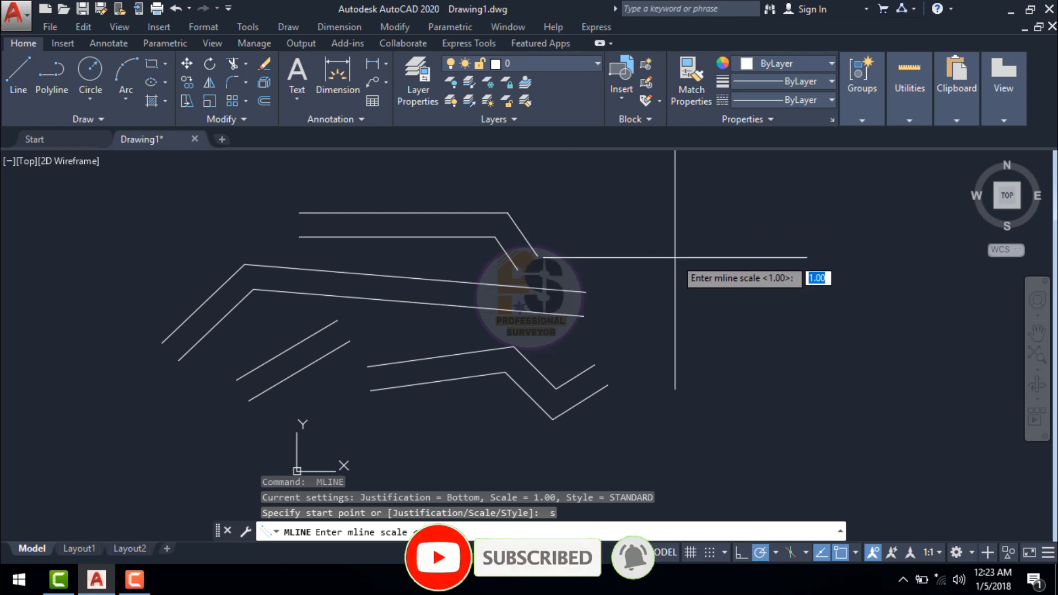
{"action": "key", "text": "Return"}
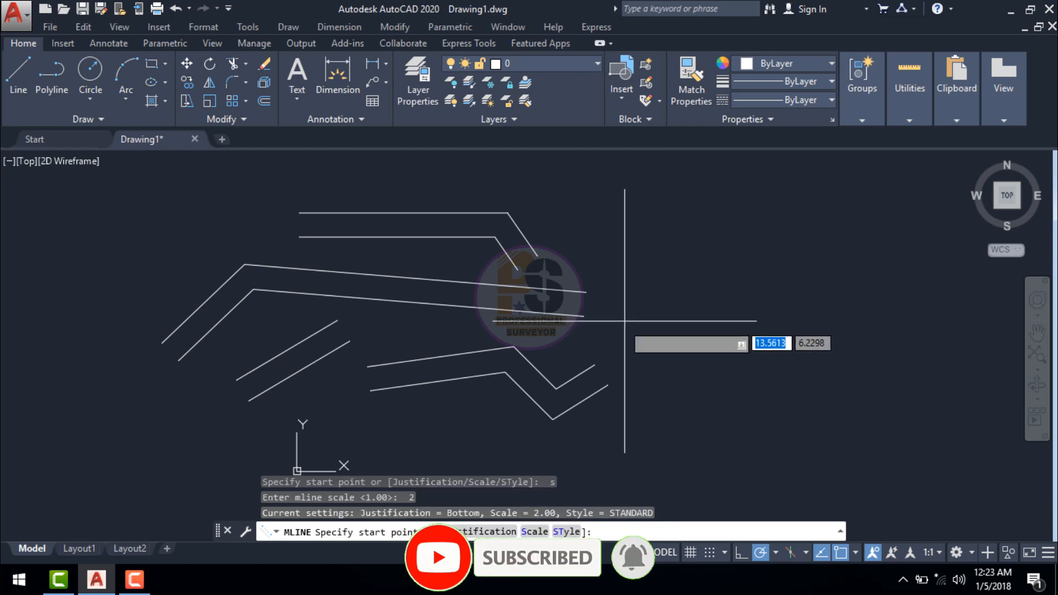
{"action": "left_click", "coordinate": [588, 348]}
{"action": "left_click", "coordinate": [680, 249]}
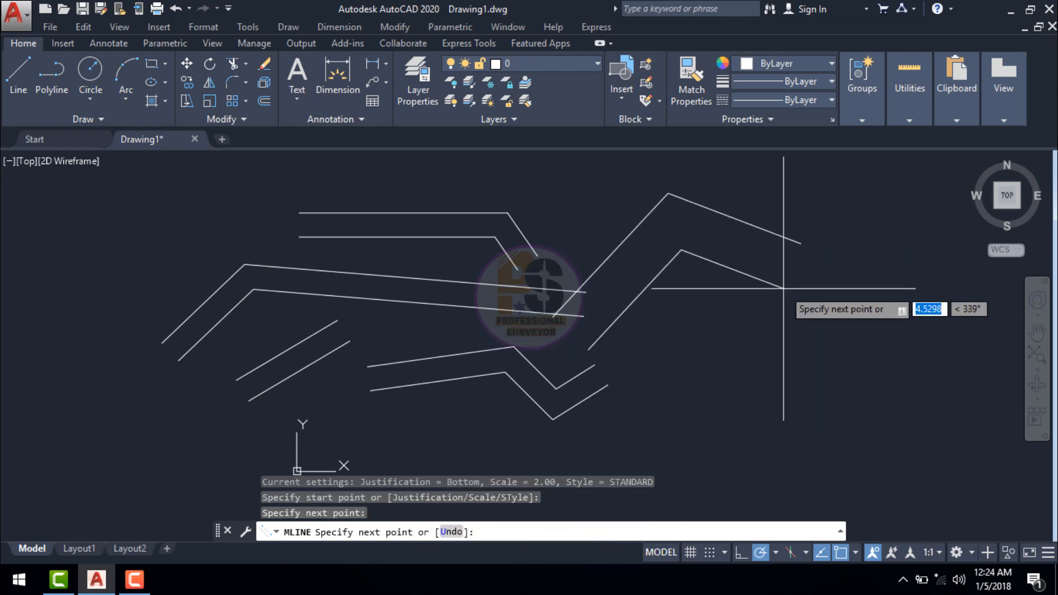
{"action": "left_click", "coordinate": [832, 300]}
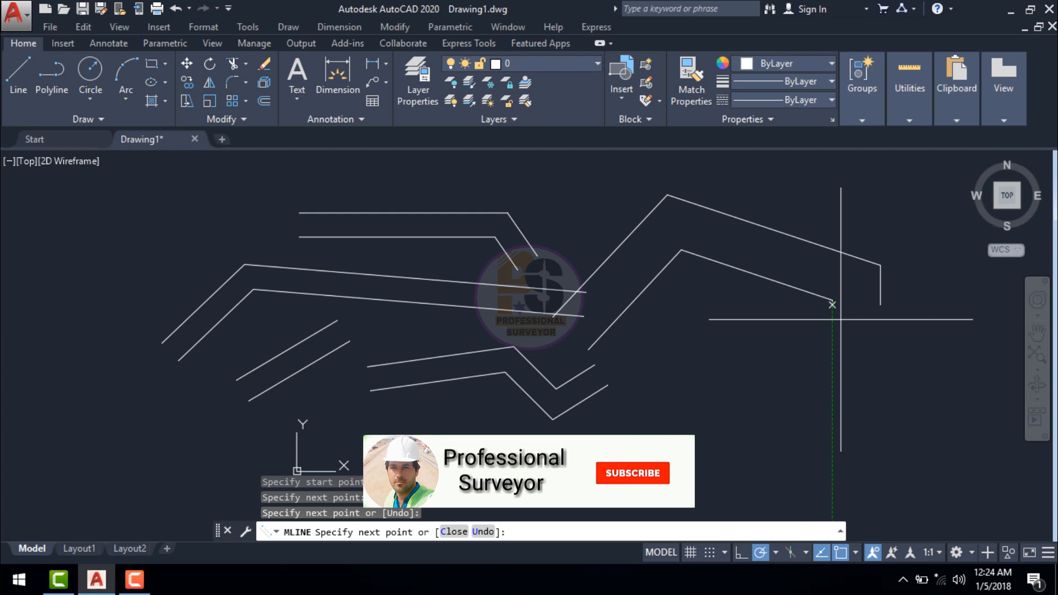
{"action": "left_click", "coordinate": [857, 355]}
{"action": "key", "text": "Escape"}
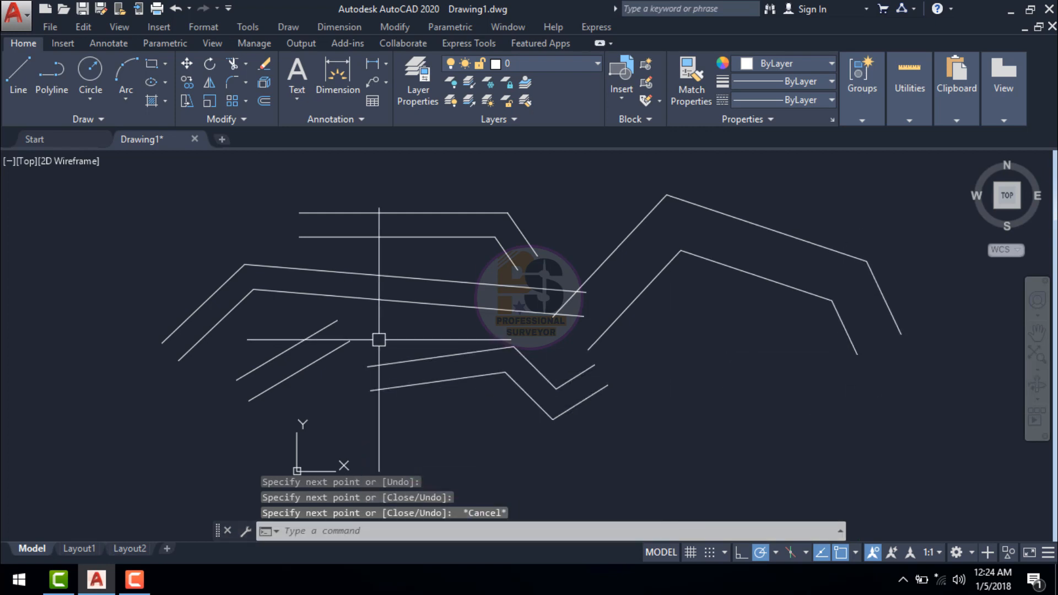
- Erase all the multilines from the drawing
{"action": "scroll", "coordinate": [406, 314], "scroll_direction": "down", "scroll_amount": 2}
{"action": "left_click", "coordinate": [776, 195]}
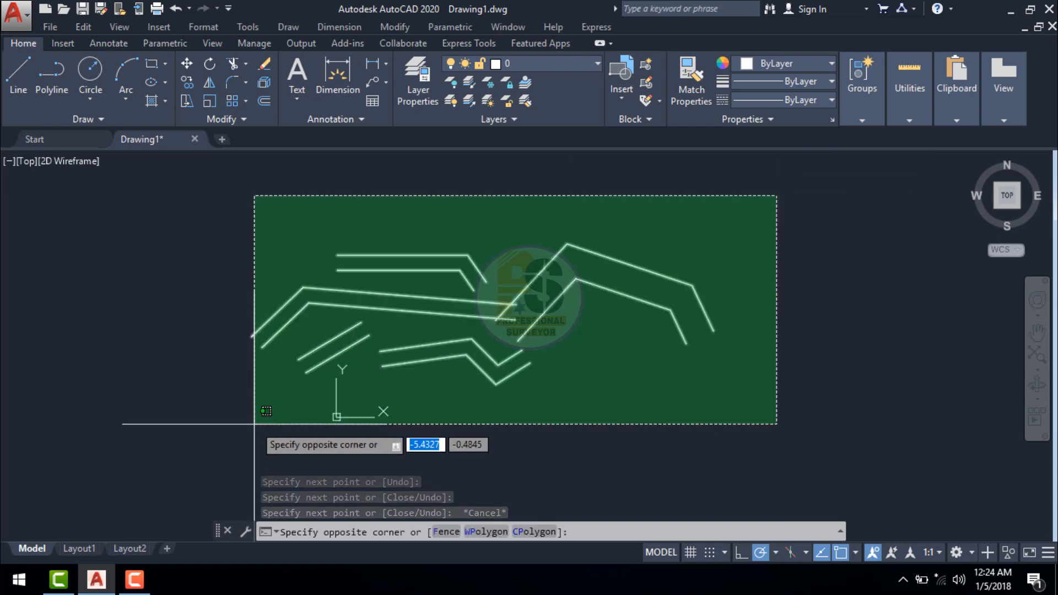
{"action": "left_click", "coordinate": [254, 425]}
{"action": "key", "text": "Return"}
{"action": "key", "text": "Escape"}
{"action": "key", "text": "Escape"}
- Zoom the view to the extents of the emptied drawing
{"action": "type", "text": "z"}
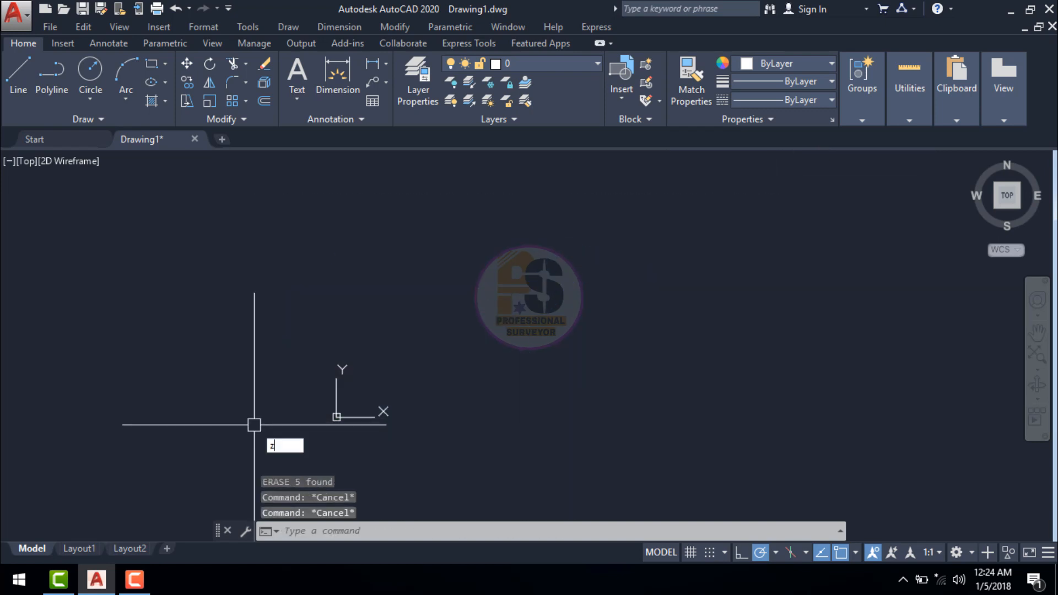
{"action": "key", "text": "Return"}
{"action": "type", "text": "e"}
{"action": "key", "text": "Return"}
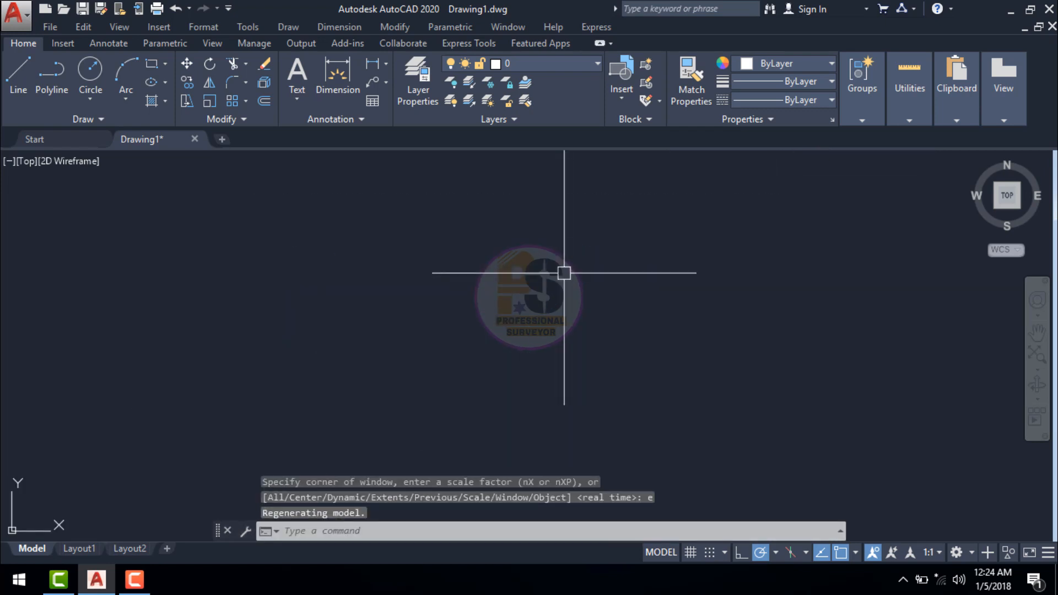
{"action": "key", "text": "Escape"}
{"action": "key", "text": "Escape"}
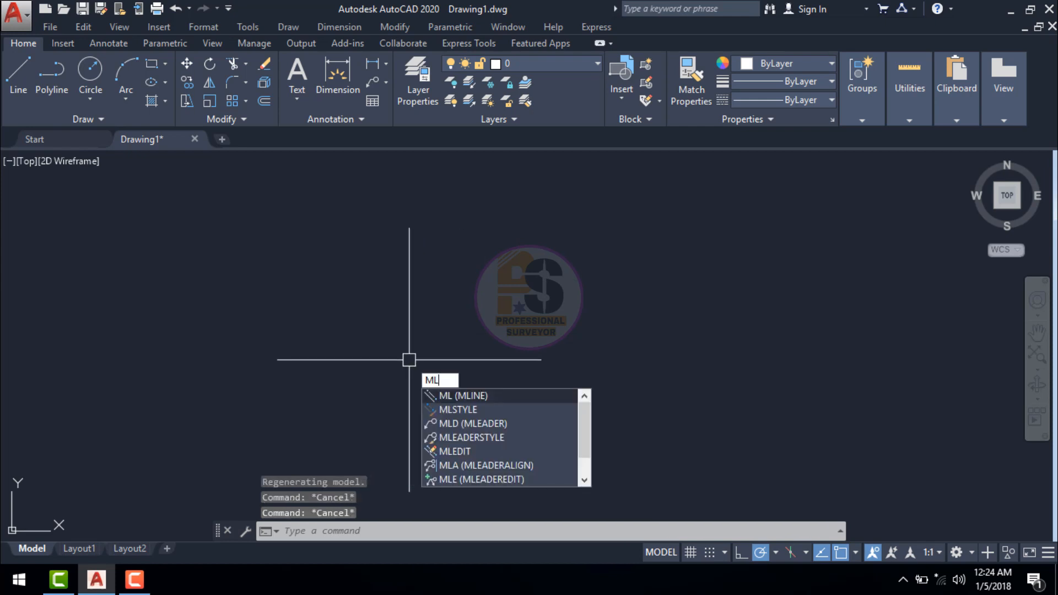
- Open the multiline style manager and delete the style J
{"action": "key", "text": "Return"}
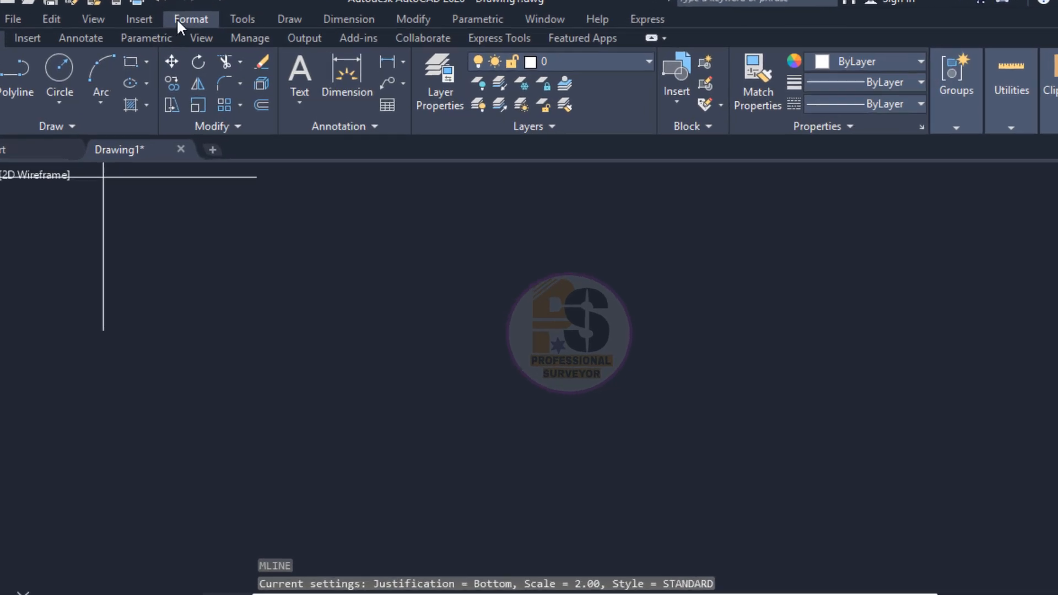
{"action": "left_click", "coordinate": [185, 27]}
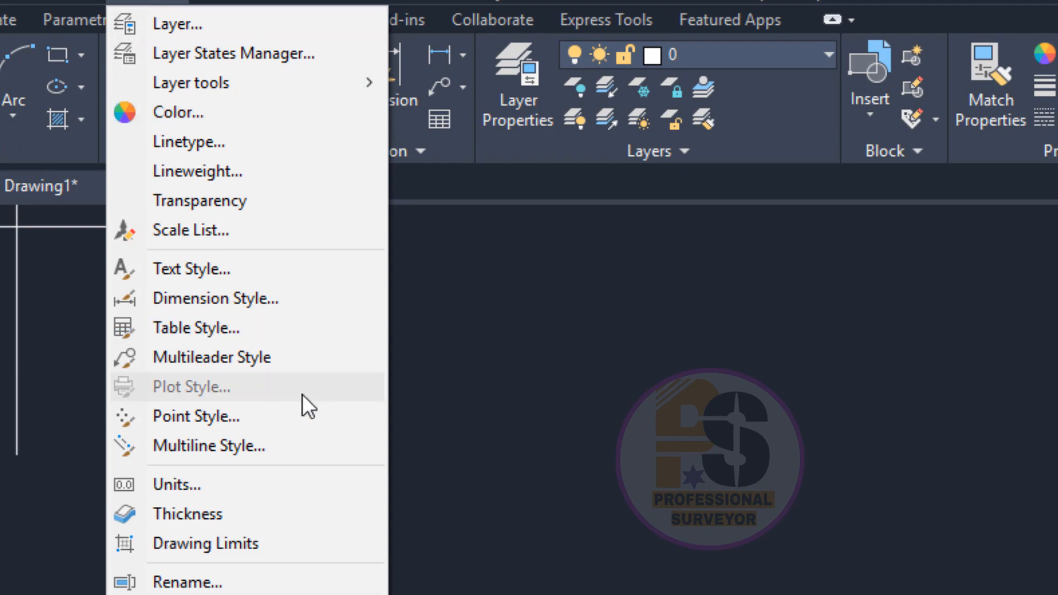
{"action": "left_click", "coordinate": [193, 445]}
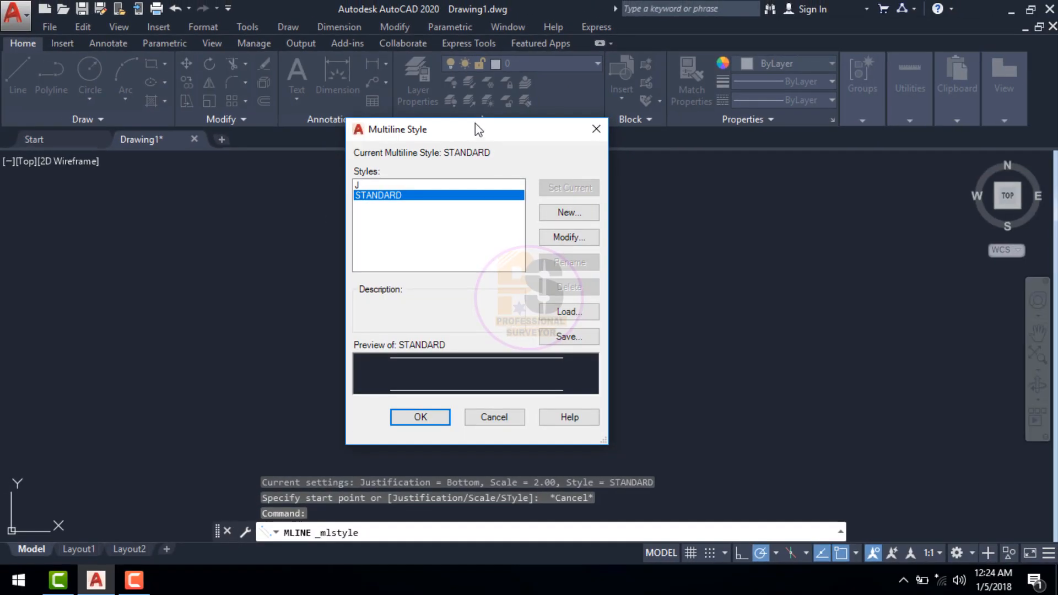
{"action": "left_click", "coordinate": [369, 186]}
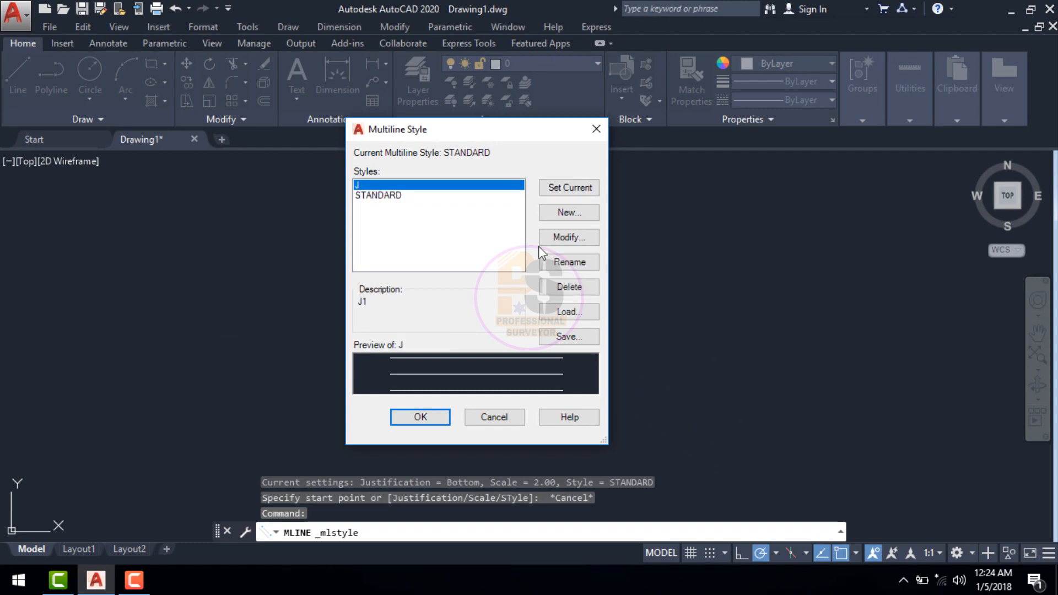
{"action": "left_click", "coordinate": [583, 290]}
{"action": "left_click", "coordinate": [485, 327]}
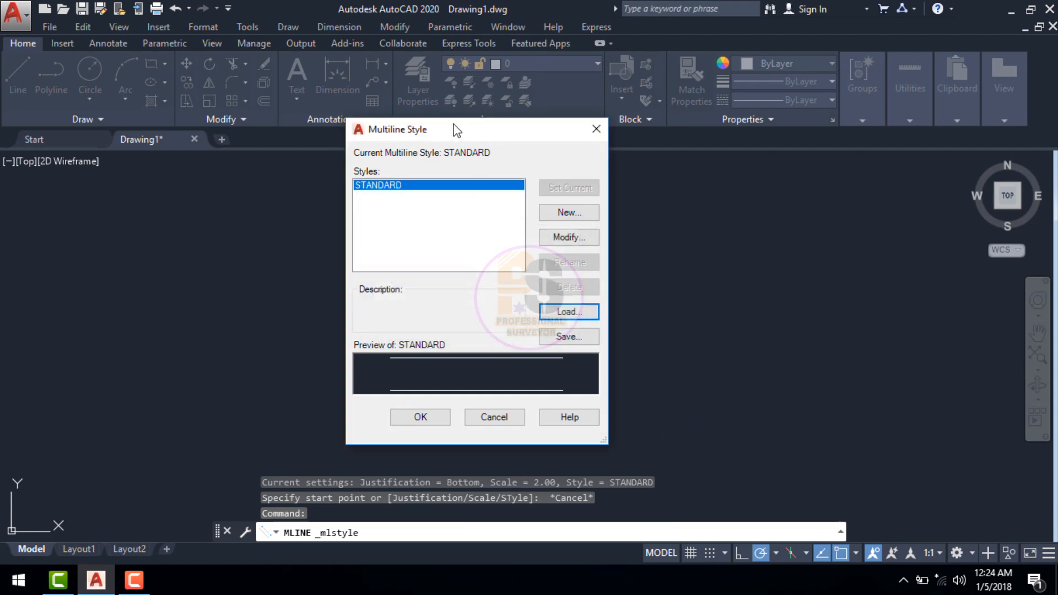
- Create a new multiline style named 1 based on STANDARD and continue to its settings
{"action": "left_click_drag", "start_coordinate": [456, 131], "coordinate": [500, 134]}
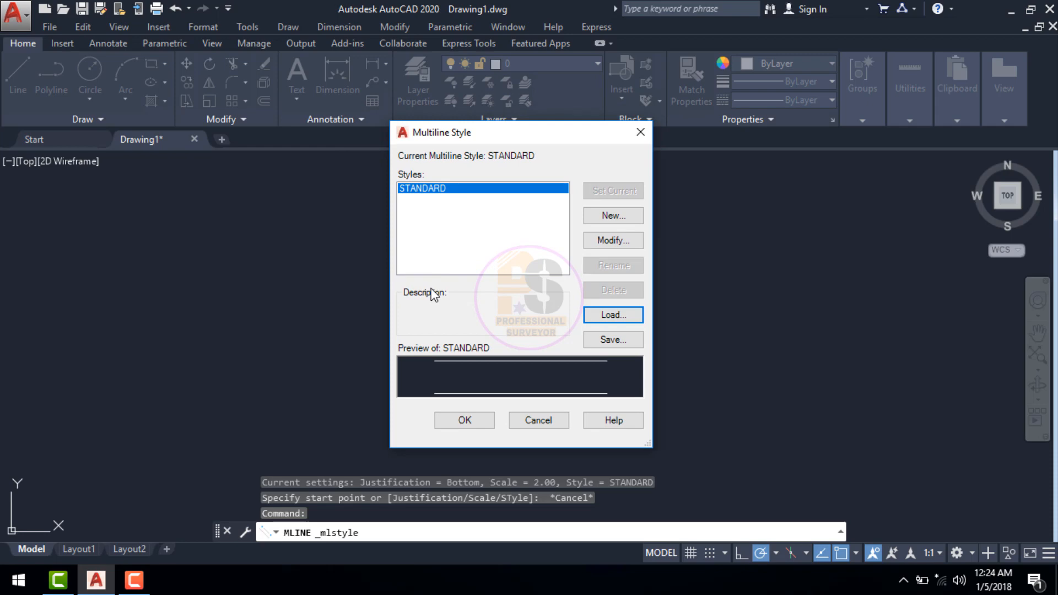
{"action": "left_click_drag", "start_coordinate": [484, 136], "coordinate": [460, 112]}
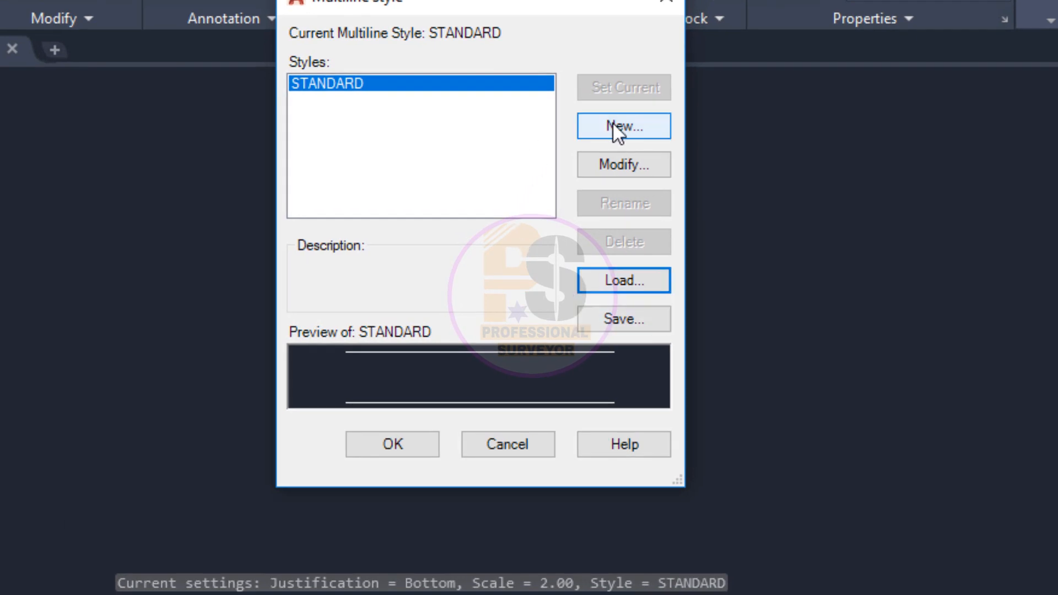
{"action": "left_click", "coordinate": [635, 125]}
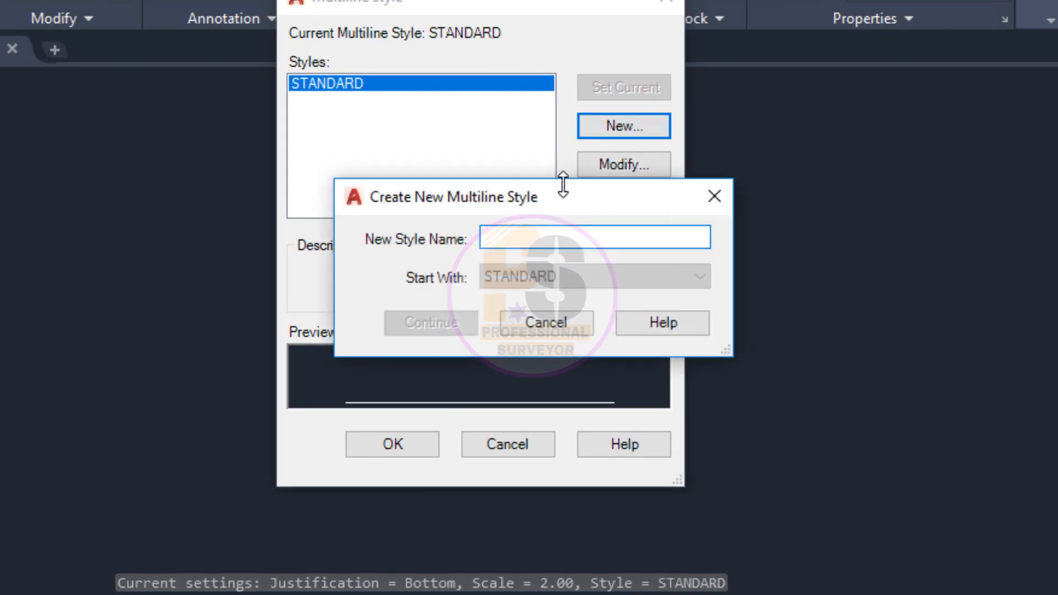
{"action": "left_click_drag", "start_coordinate": [561, 196], "coordinate": [536, 173]}
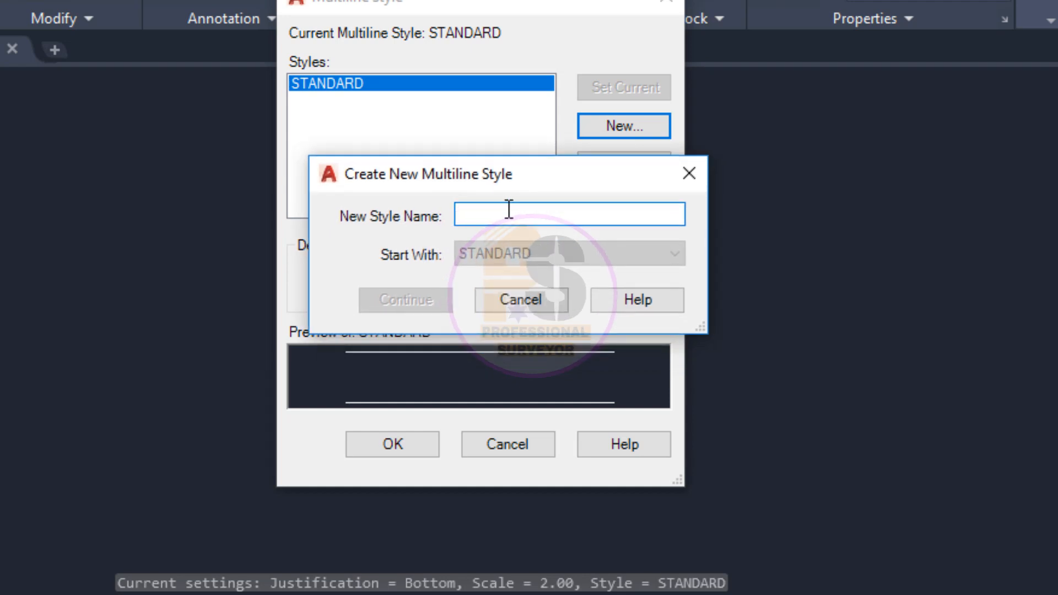
{"action": "type", "text": "1"}
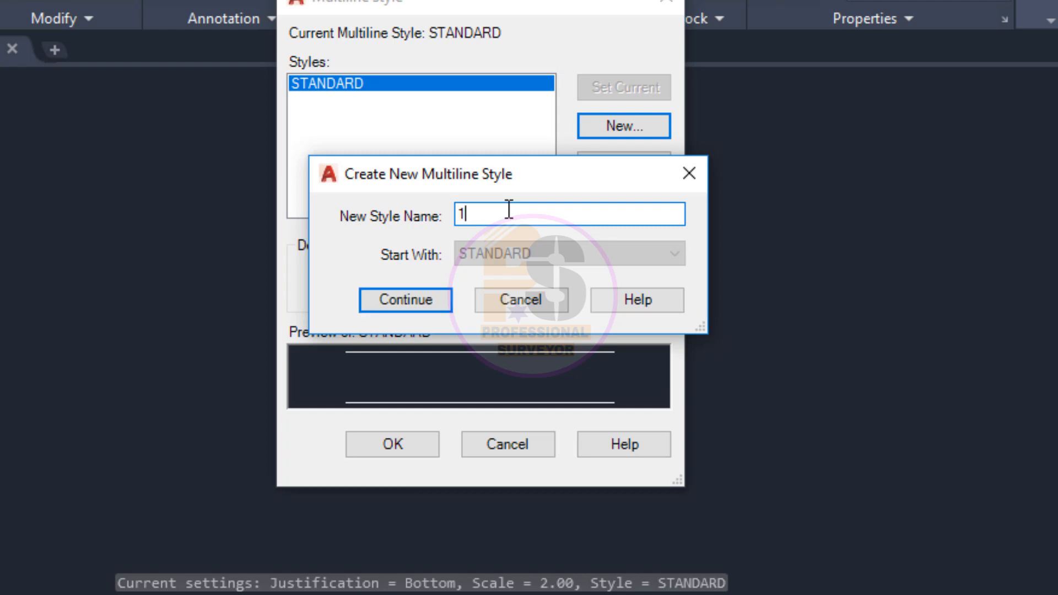
{"action": "left_click", "coordinate": [407, 301]}
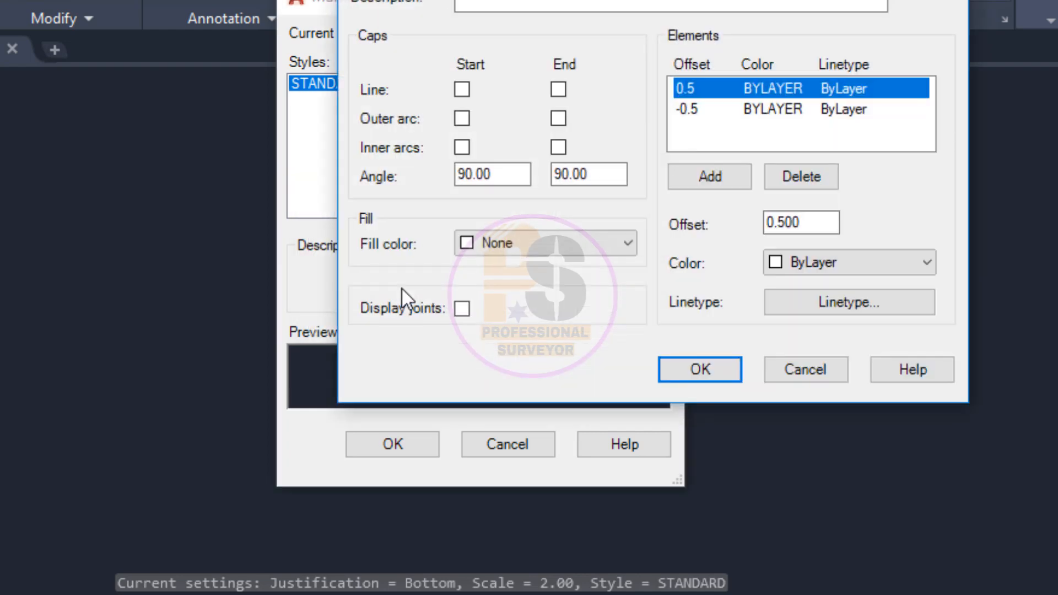
- Enter ml1 as the description of the new multiline style
{"action": "left_click_drag", "start_coordinate": [628, 1], "coordinate": [714, 0]}
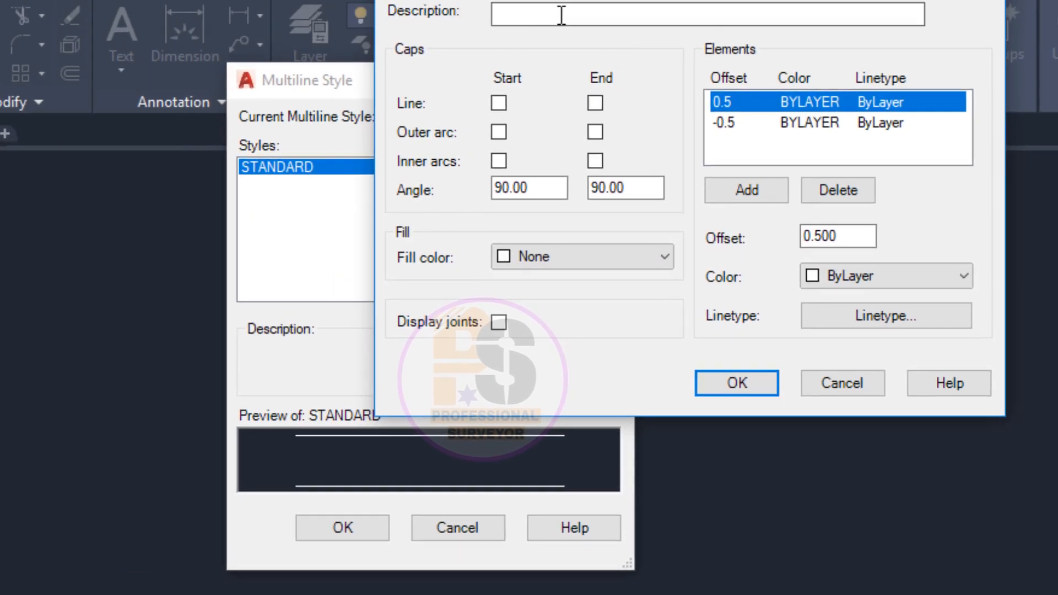
{"action": "left_click", "coordinate": [560, 14]}
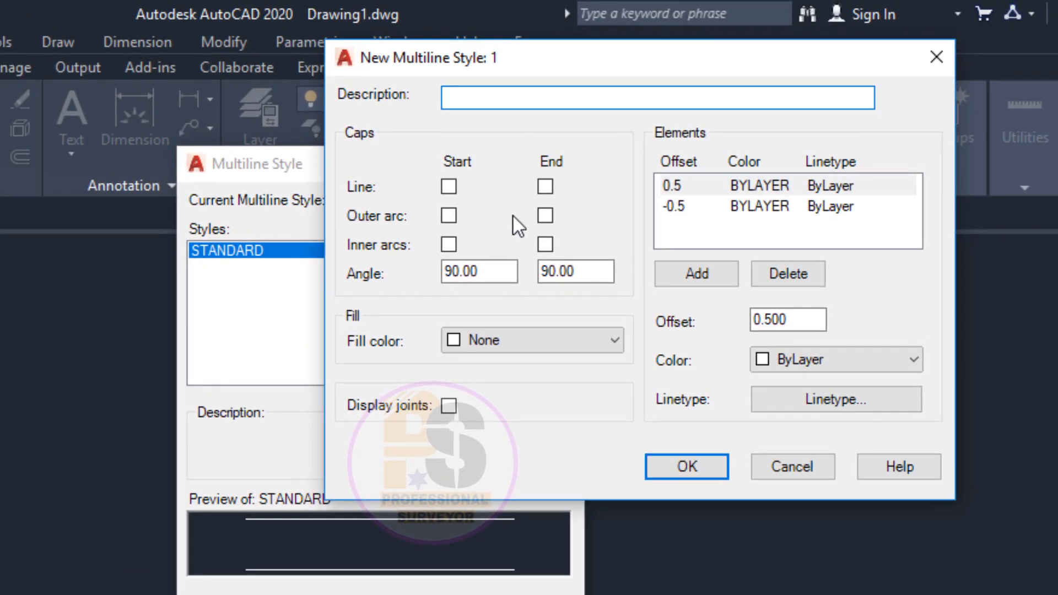
{"action": "type", "text": "ml1"}
{"action": "left_click_drag", "start_coordinate": [576, 67], "coordinate": [629, 66]}
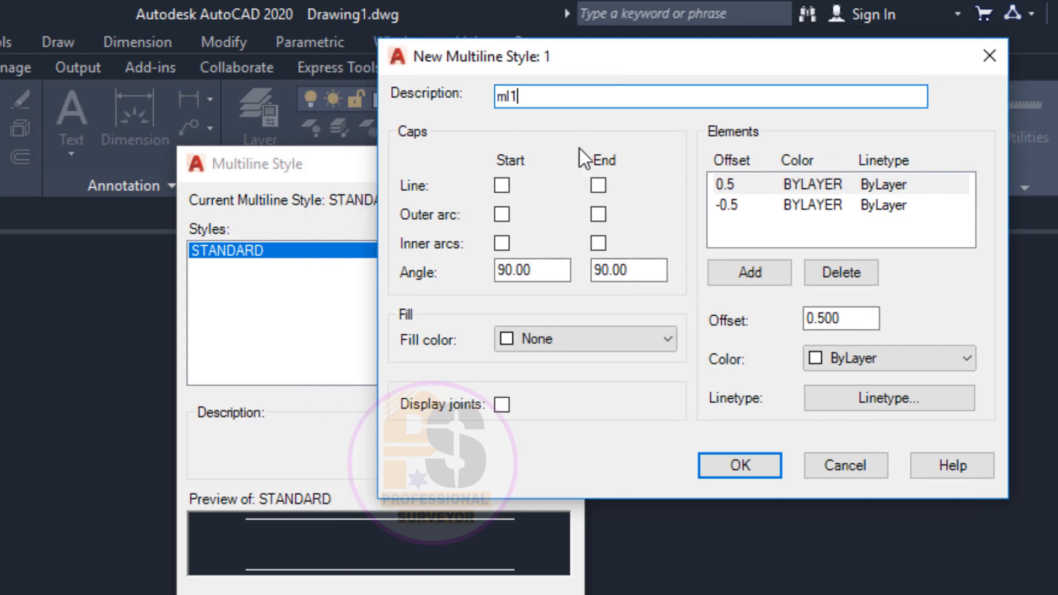
- Try straight line caps at the start and end of the multiline style, and turn both off again
{"action": "left_click", "coordinate": [506, 188]}
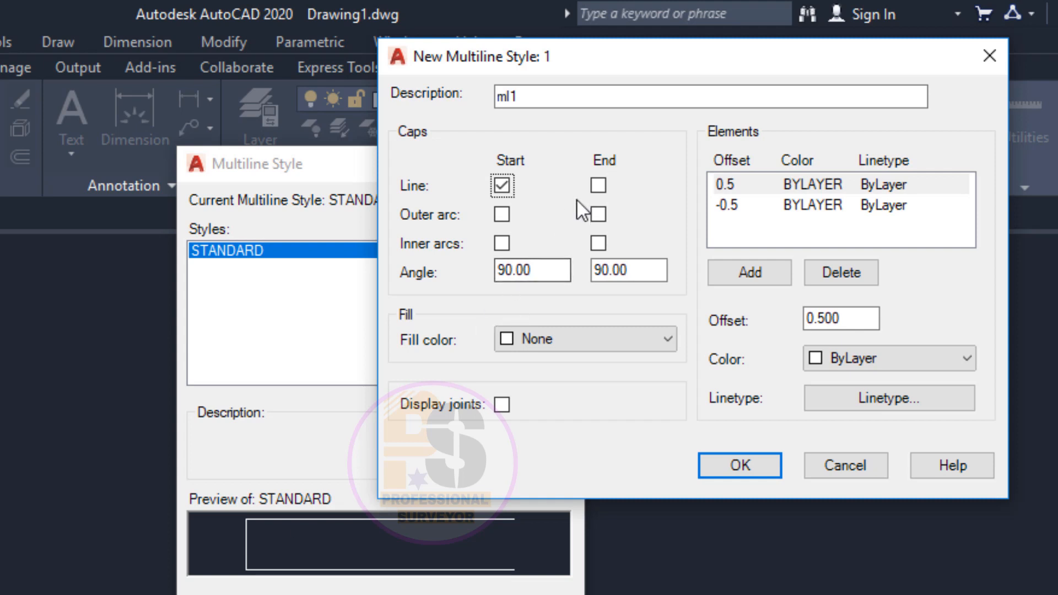
{"action": "left_click", "coordinate": [600, 186]}
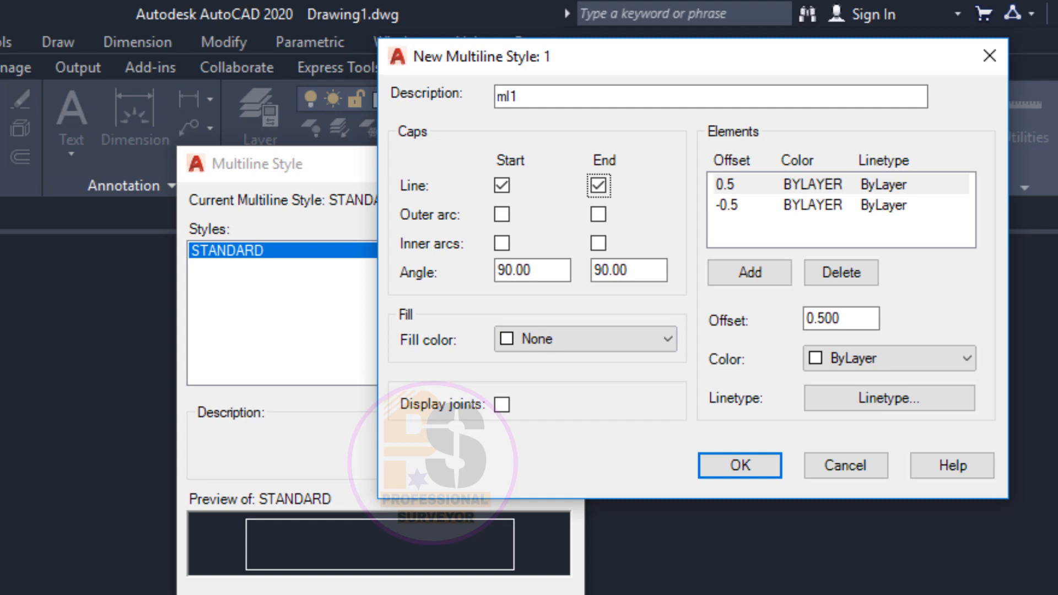
{"action": "left_click", "coordinate": [501, 185]}
{"action": "left_click", "coordinate": [600, 187]}
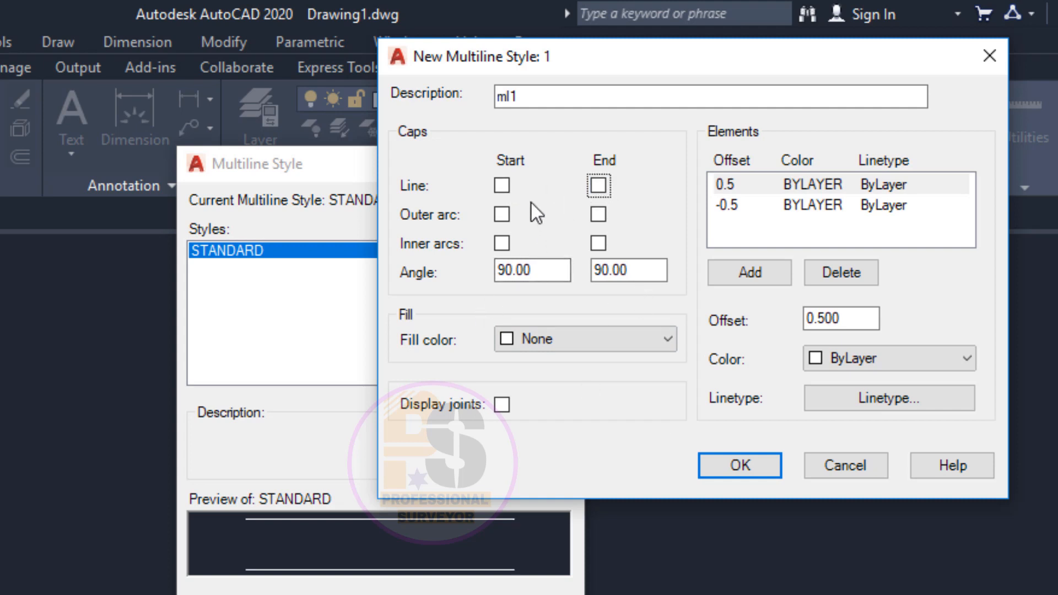
- Try outer arc caps at the start and end and inner arcs at the start, and turn them all off again
{"action": "left_click", "coordinate": [502, 214]}
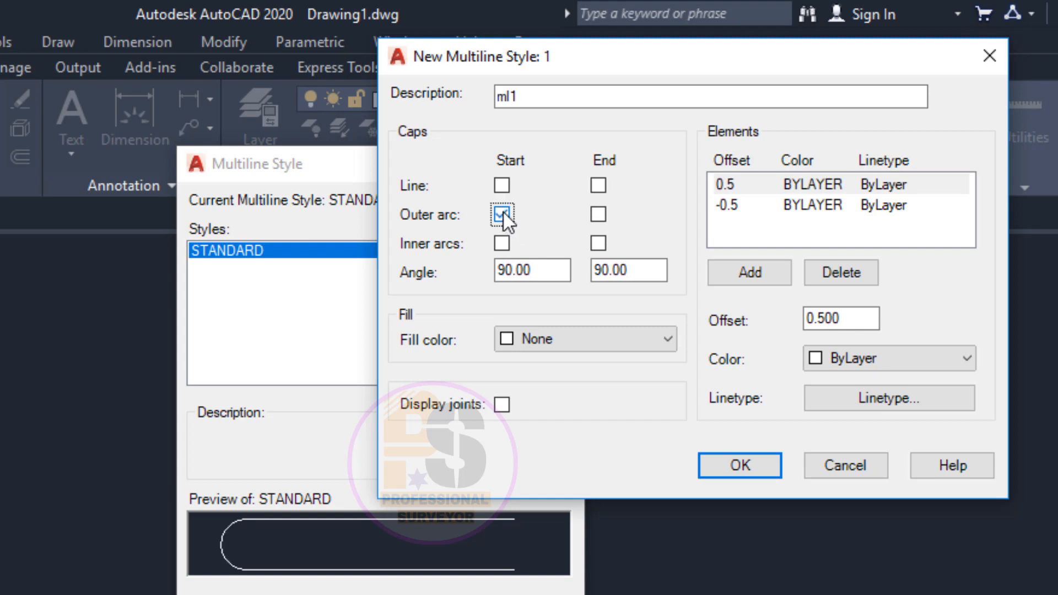
{"action": "left_click", "coordinate": [598, 214]}
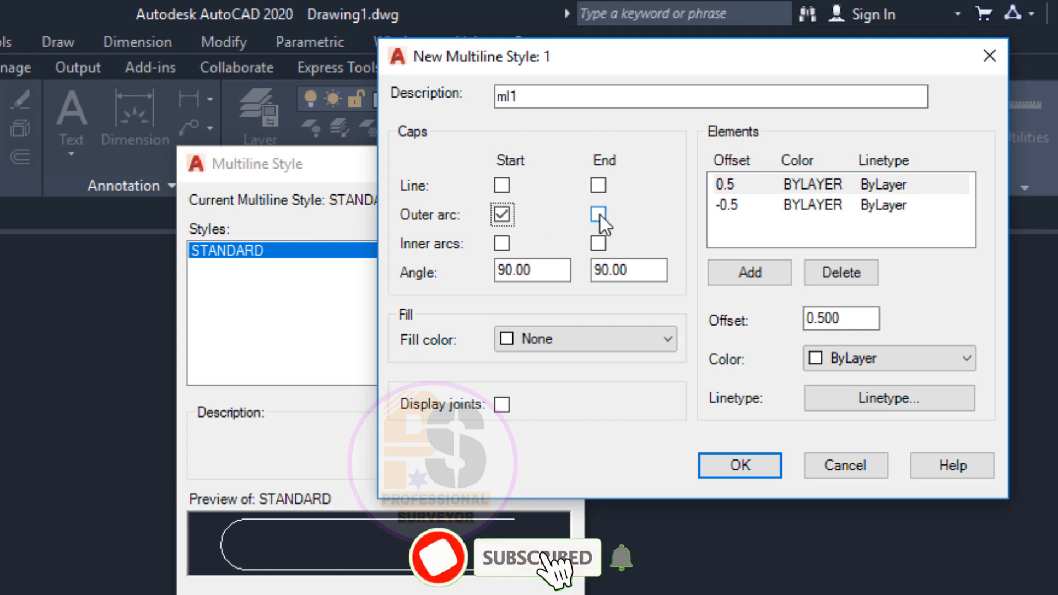
{"action": "left_click", "coordinate": [598, 215]}
{"action": "left_click", "coordinate": [509, 215]}
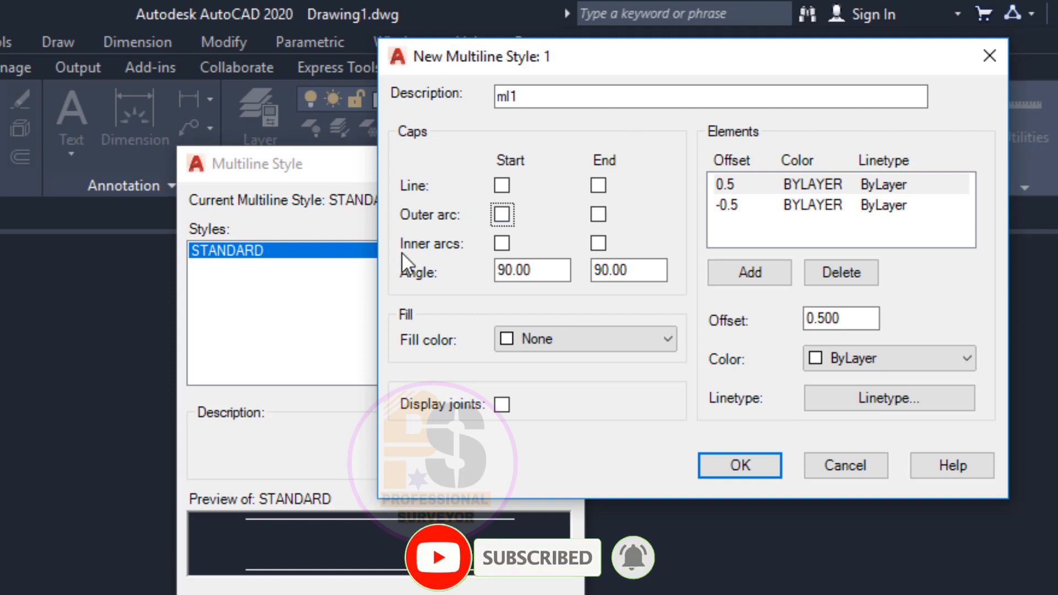
{"action": "left_click", "coordinate": [501, 243]}
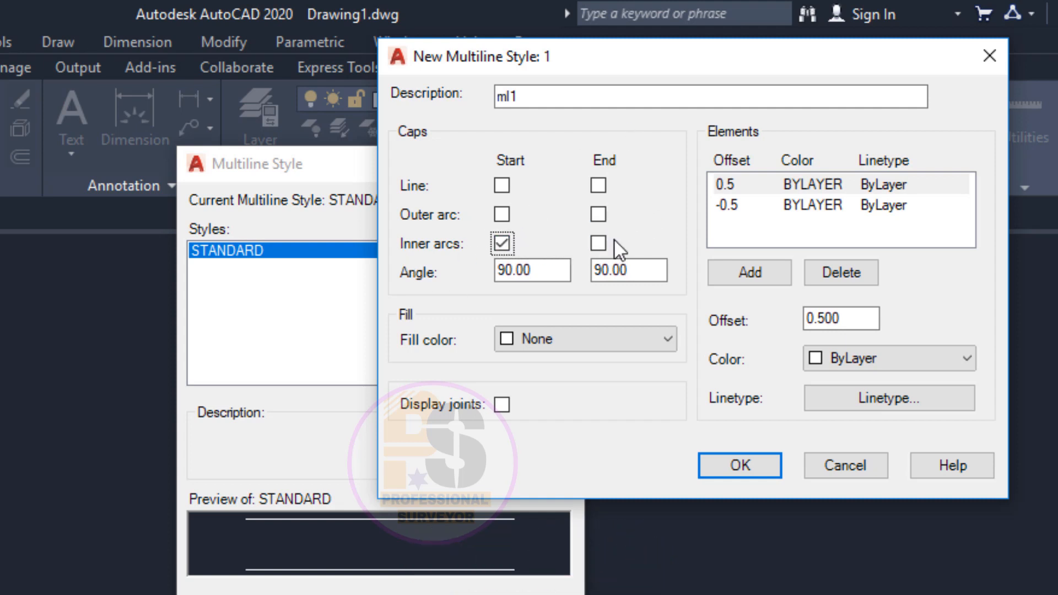
{"action": "left_click", "coordinate": [501, 242]}
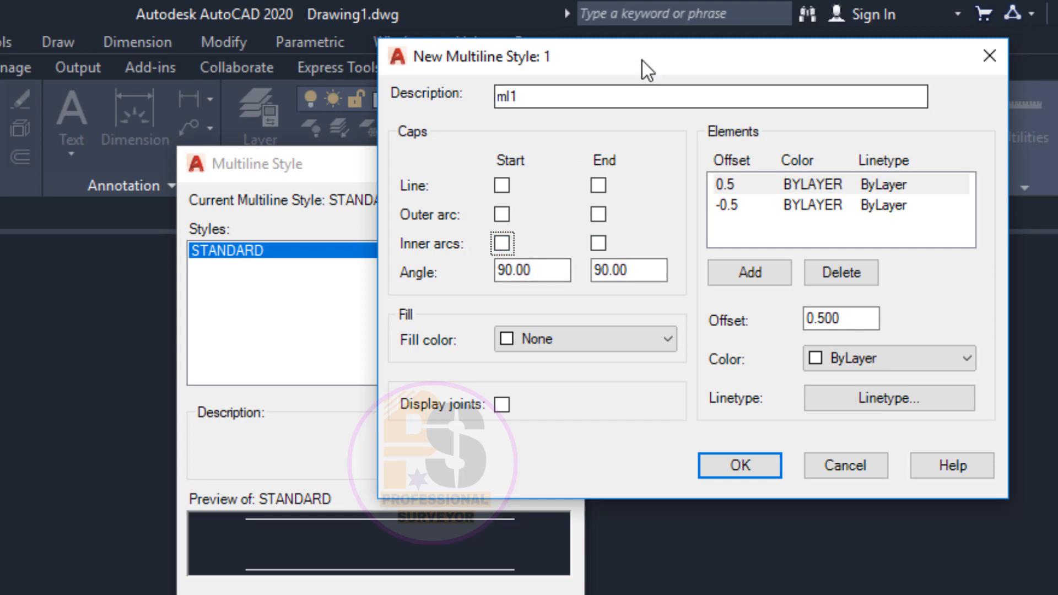
- Add a third line element to the multiline style and set its offset to 0.20
{"action": "left_click_drag", "start_coordinate": [644, 63], "coordinate": [598, 45]}
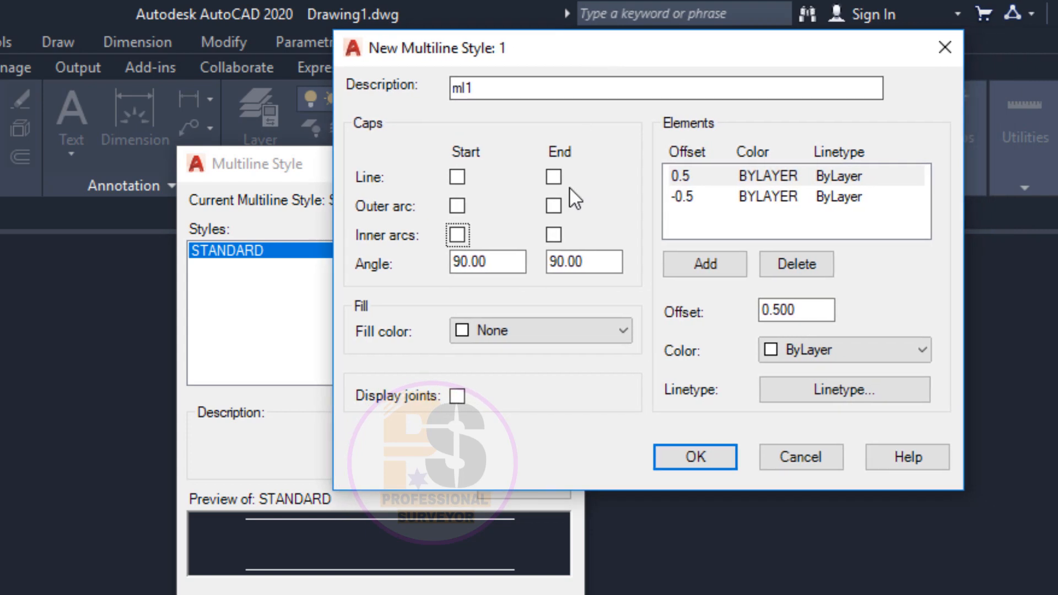
{"action": "left_click_drag", "start_coordinate": [689, 41], "coordinate": [642, 28]}
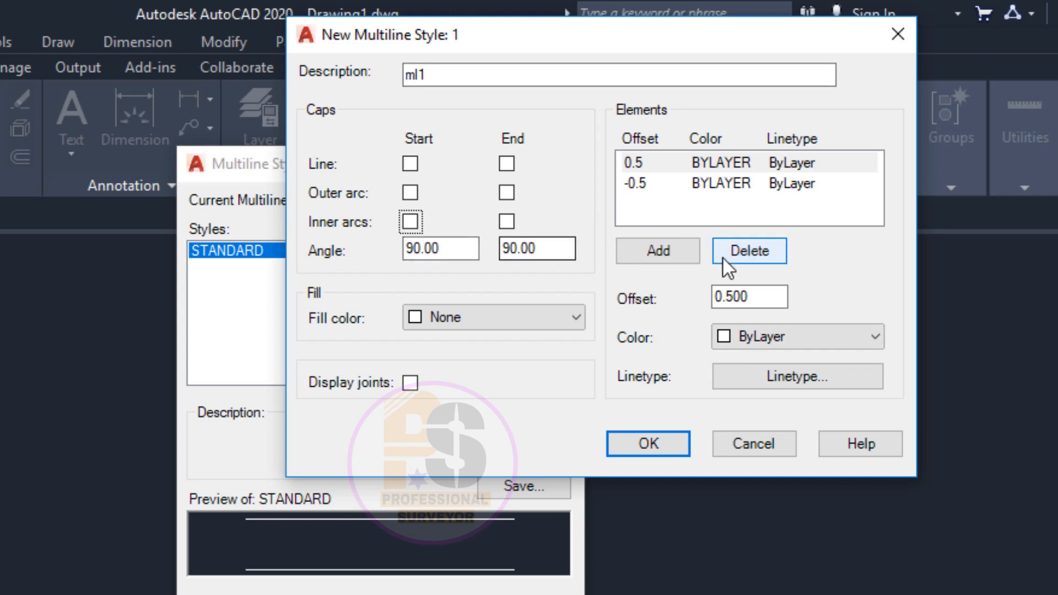
{"action": "left_click", "coordinate": [676, 251]}
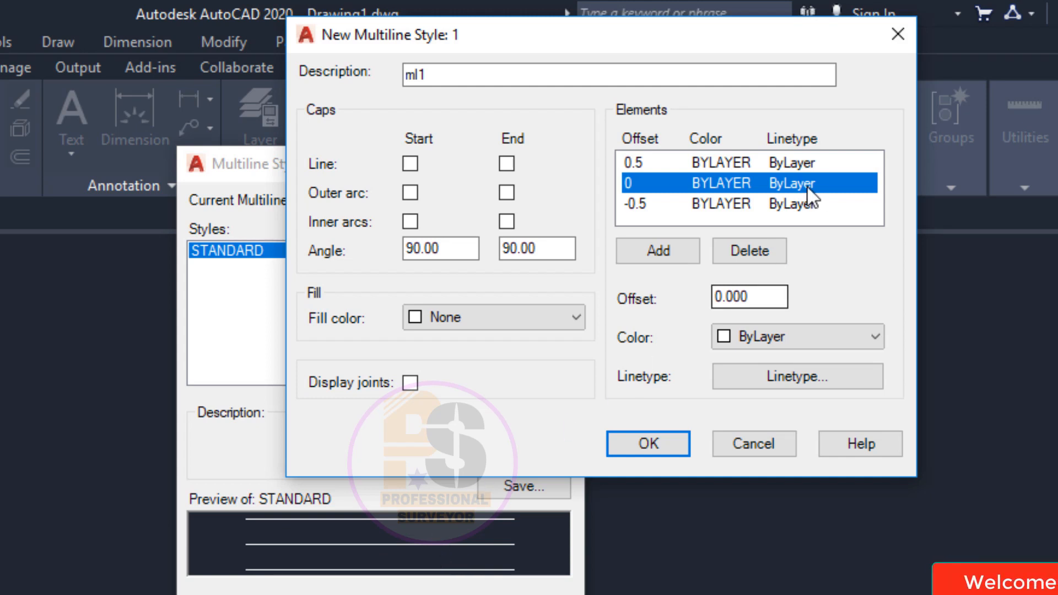
{"action": "left_click_drag", "start_coordinate": [753, 297], "coordinate": [672, 301]}
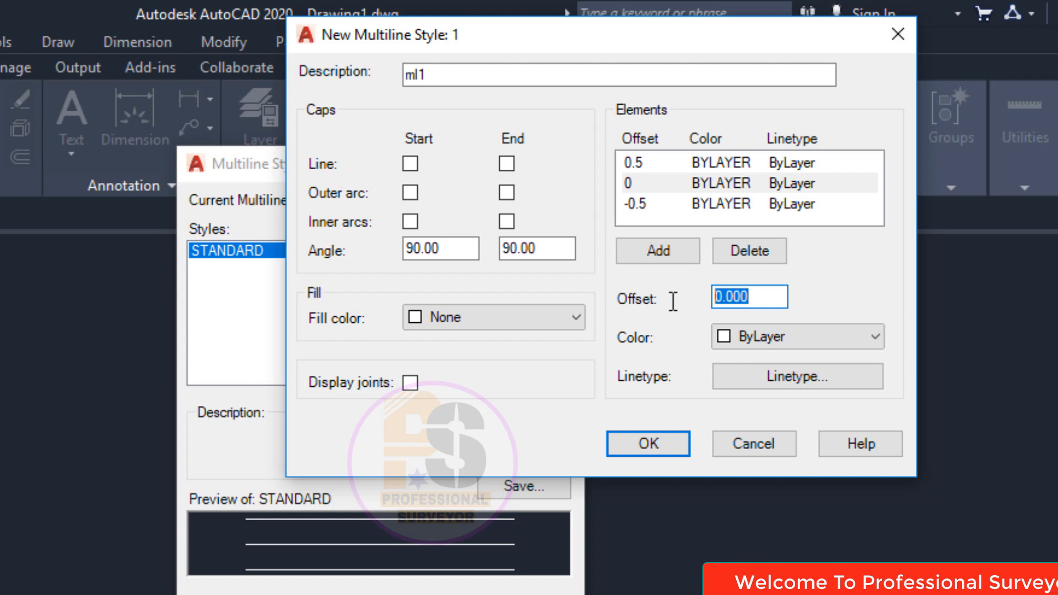
{"action": "type", "text": ".20"}
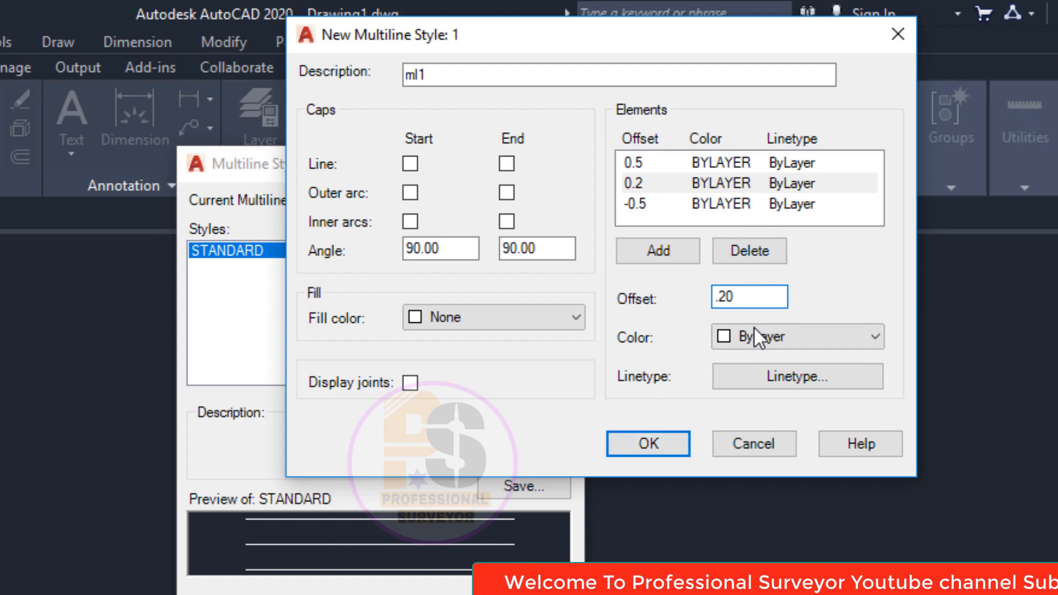
- Try an offset of 0 for the lowest element of the multiline style
{"action": "left_click", "coordinate": [735, 207]}
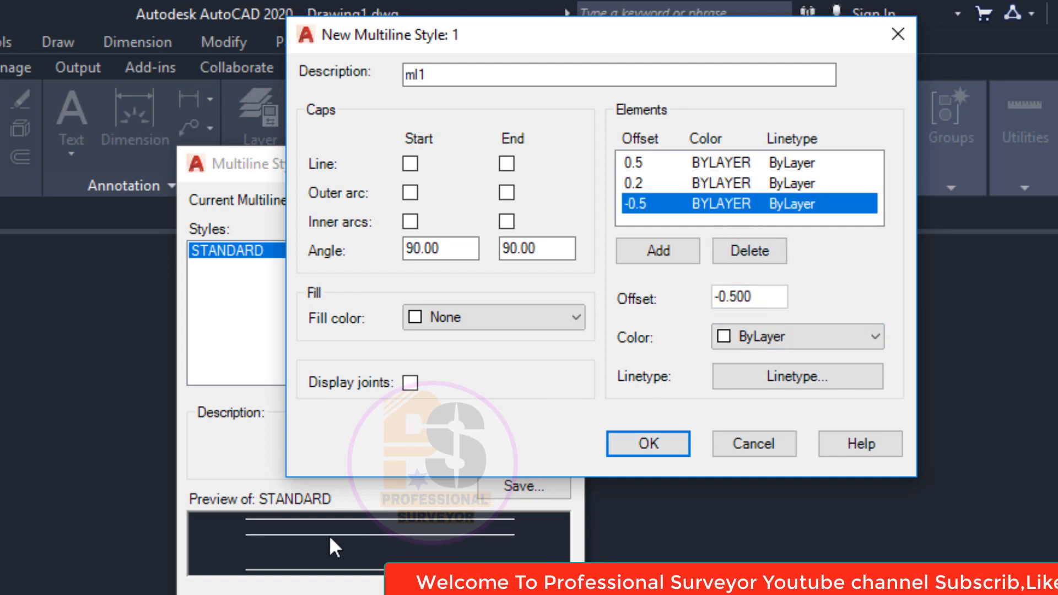
{"action": "left_click", "coordinate": [764, 297]}
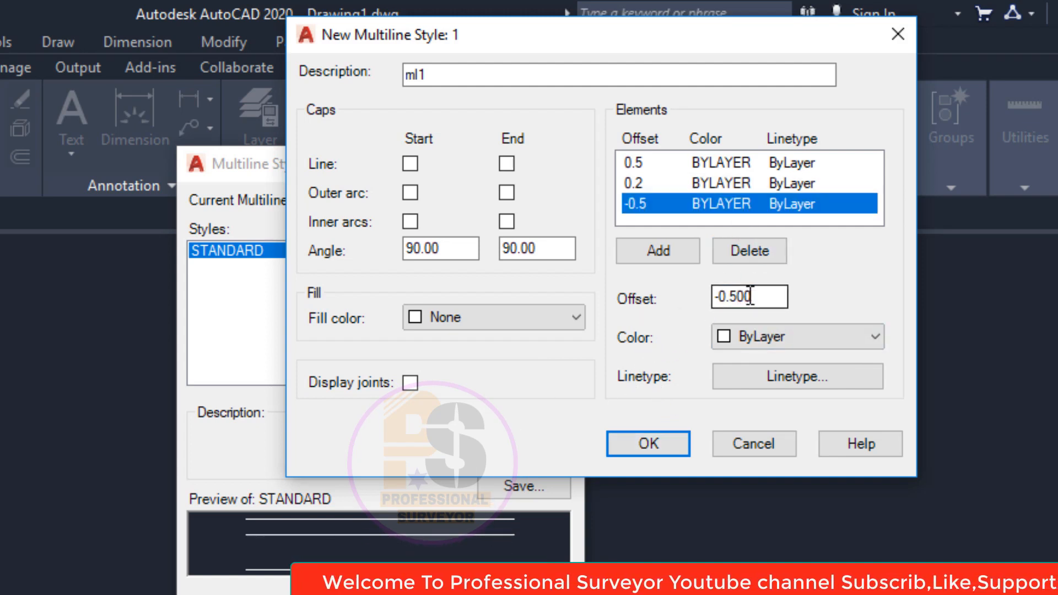
{"action": "left_click_drag", "start_coordinate": [763, 296], "coordinate": [695, 306]}
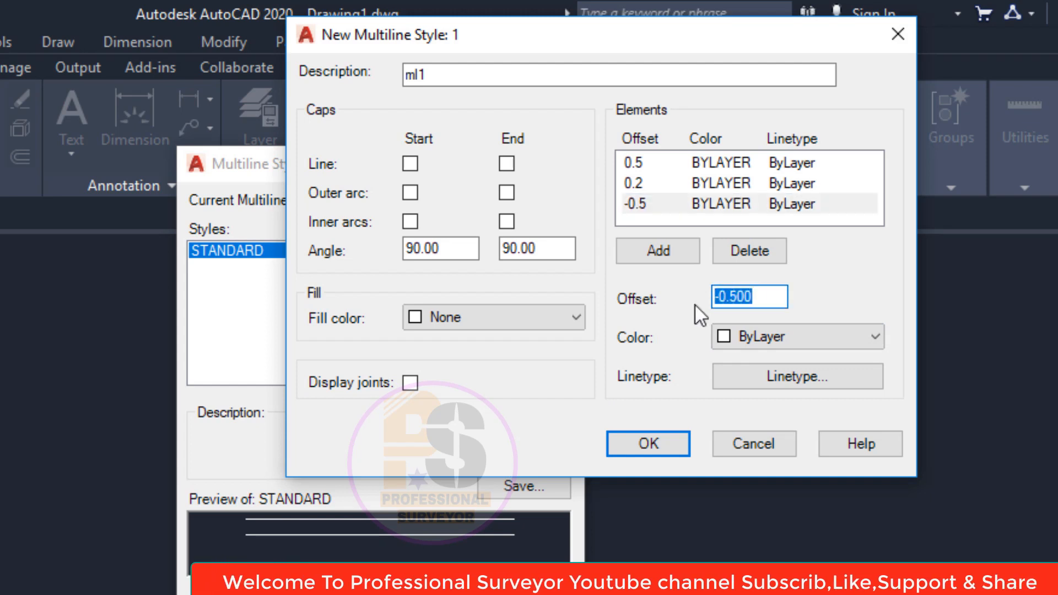
{"action": "type", "text": "."}
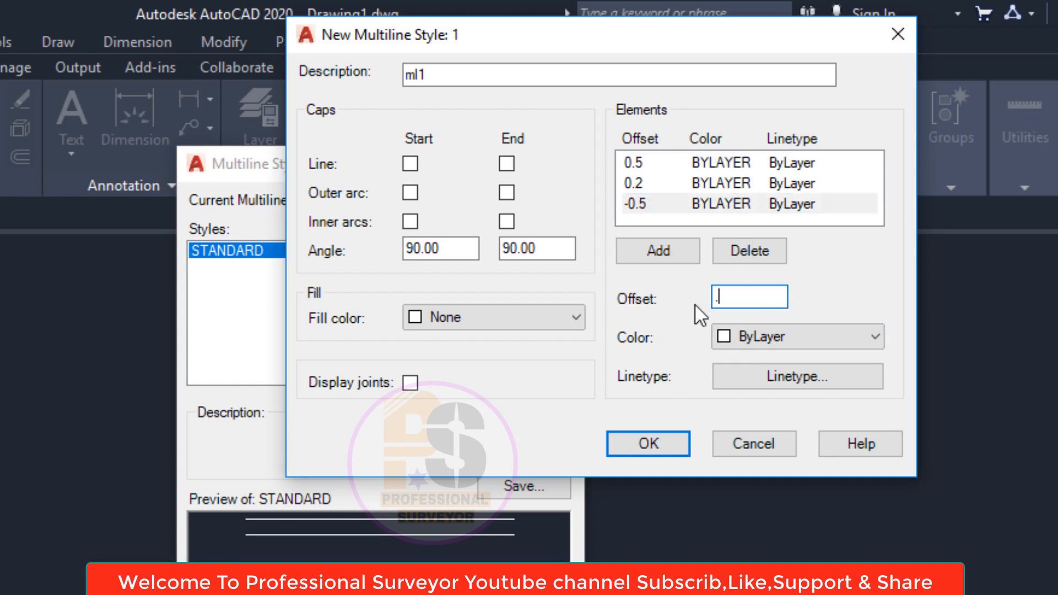
{"action": "key", "text": "BackSpace"}
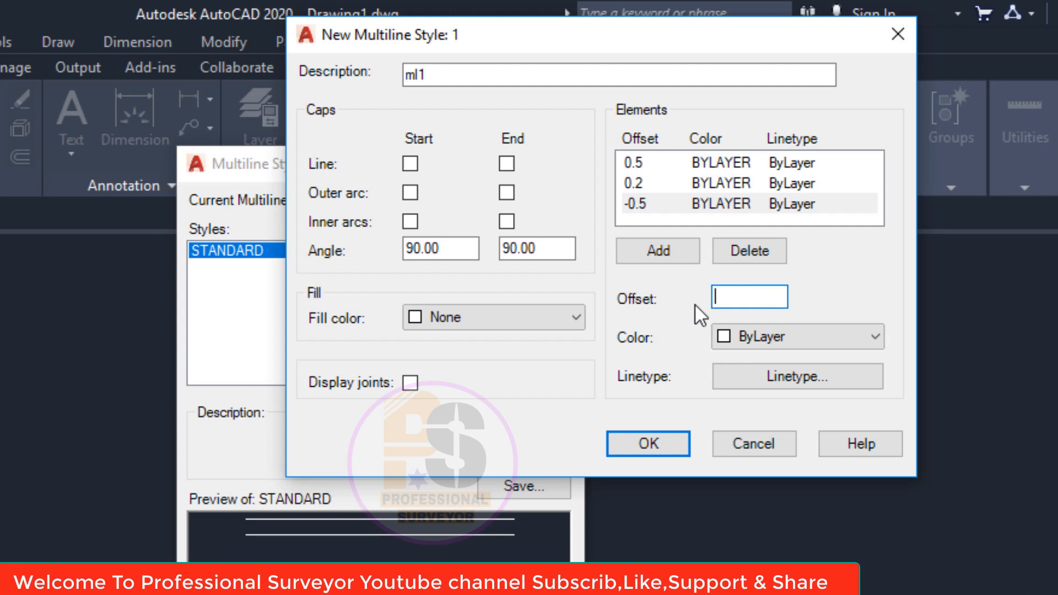
{"action": "type", "text": "00"}
{"action": "left_click", "coordinate": [761, 183]}
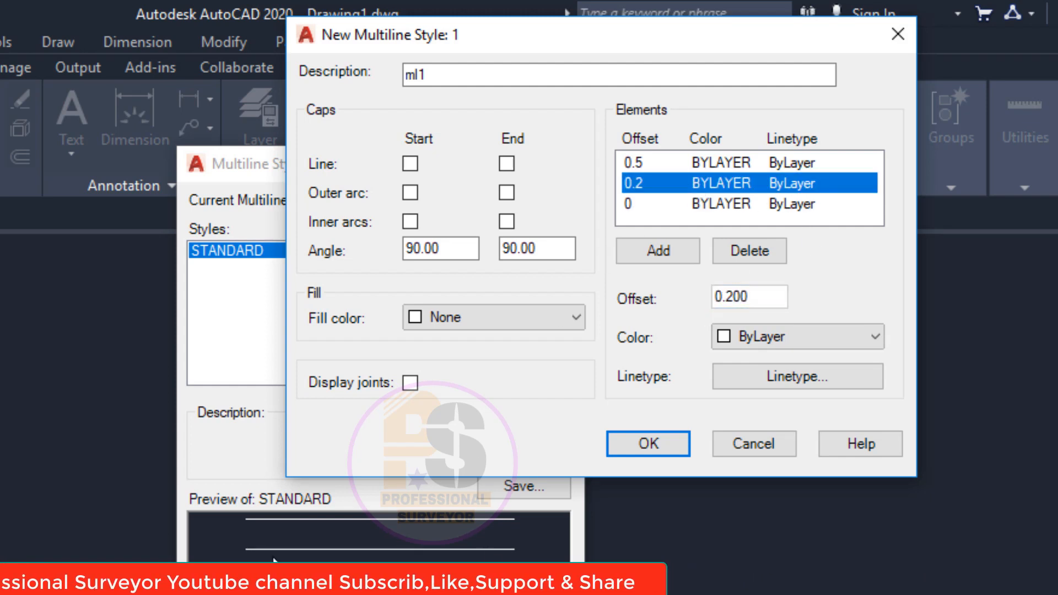
- Set the offset of the middle element of the multiline style to 0
{"action": "left_click", "coordinate": [650, 204]}
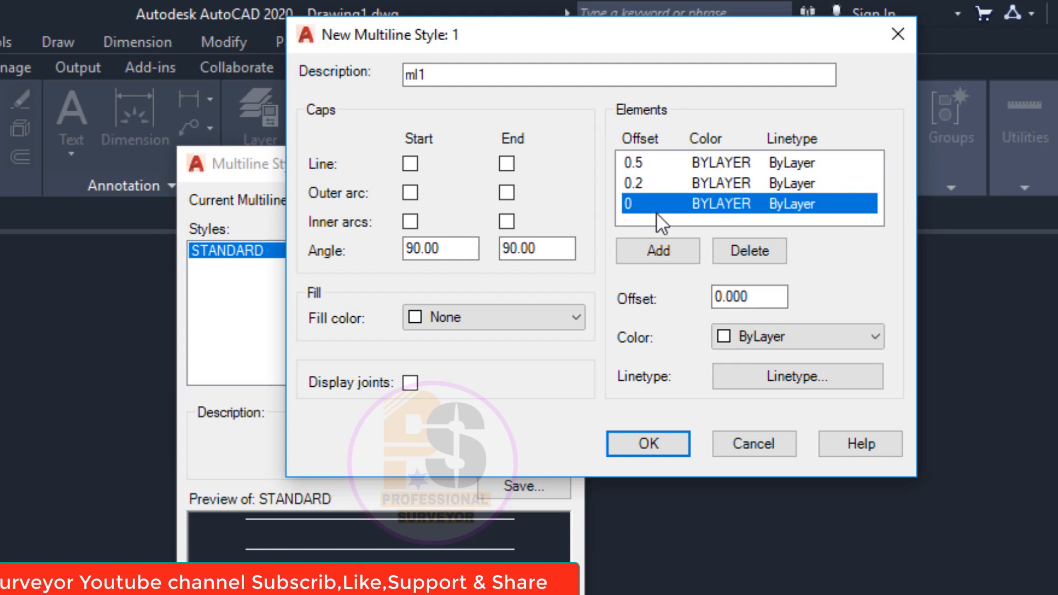
{"action": "left_click", "coordinate": [653, 185]}
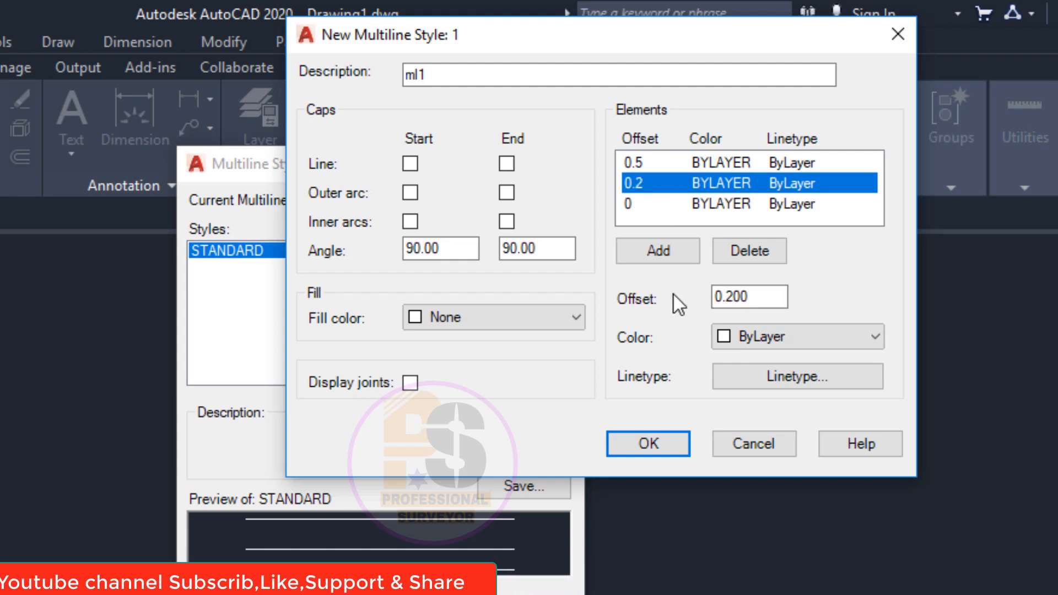
{"action": "key", "text": "Down"}
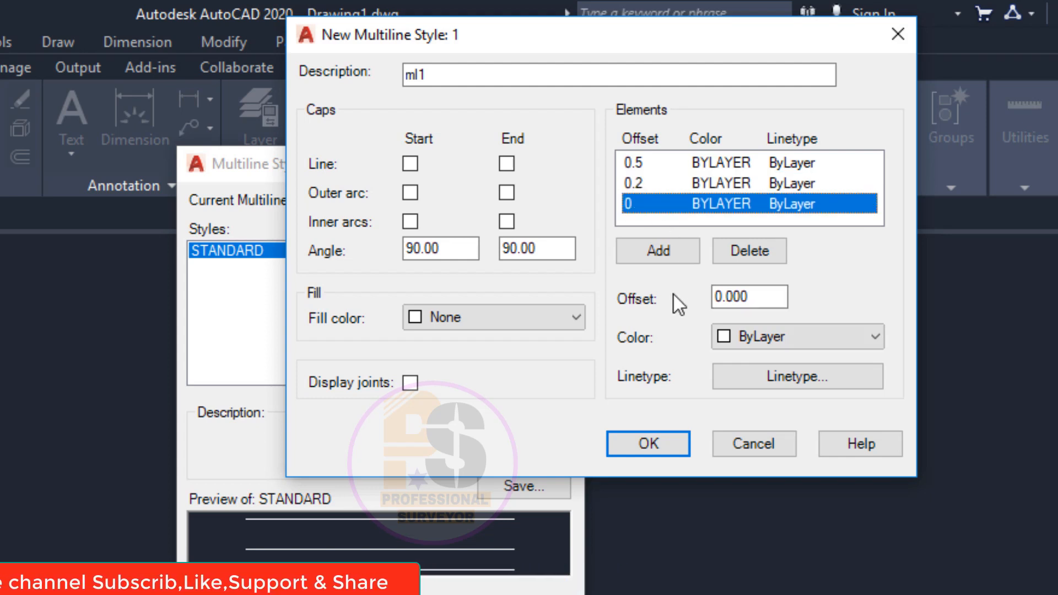
{"action": "left_click", "coordinate": [669, 183]}
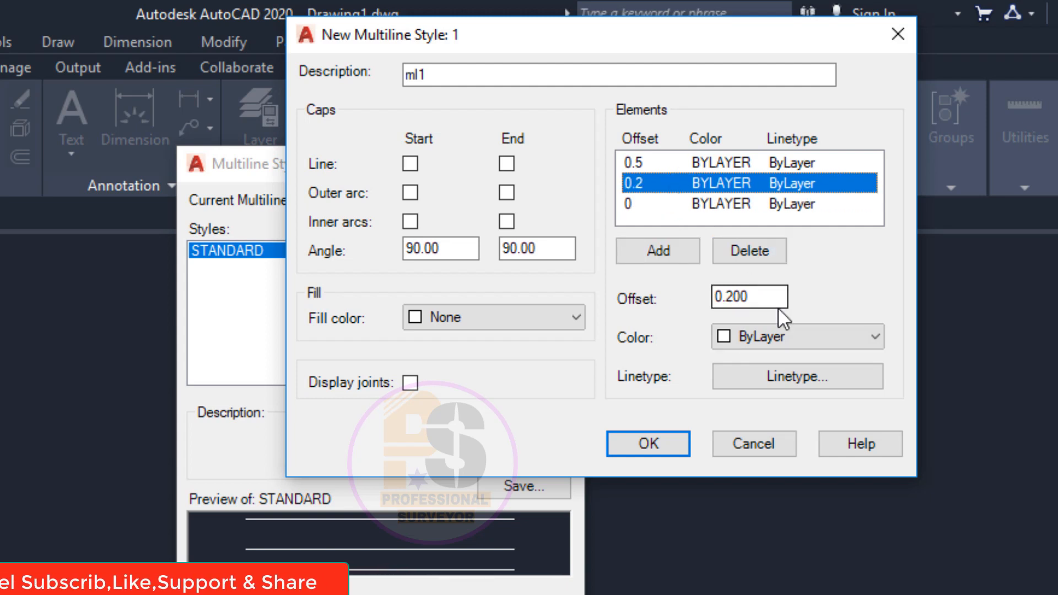
{"action": "left_click", "coordinate": [748, 298]}
{"action": "left_click_drag", "start_coordinate": [748, 297], "coordinate": [685, 308]}
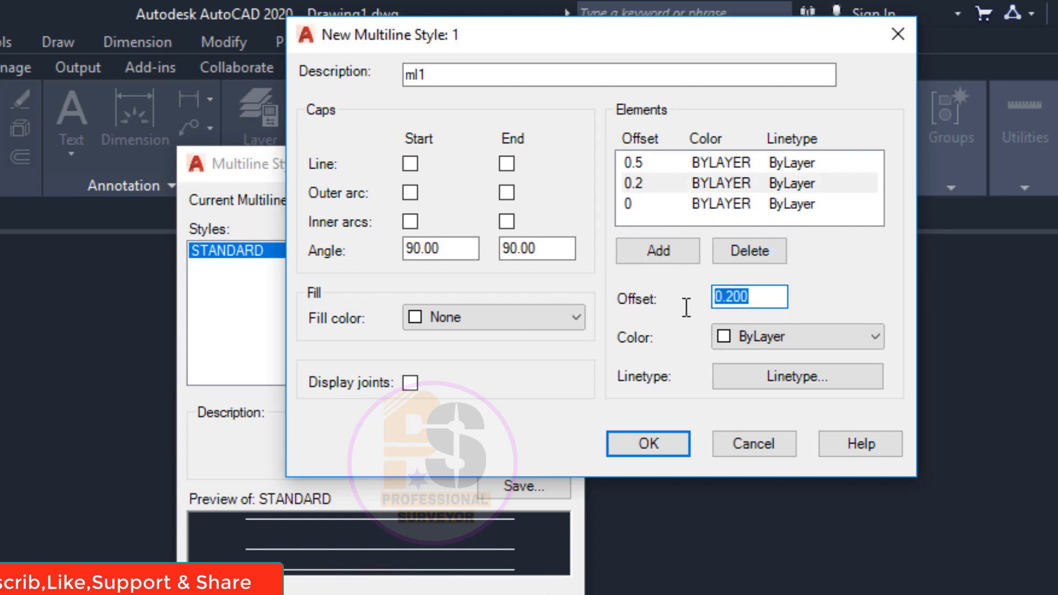
{"action": "type", "text": "00"}
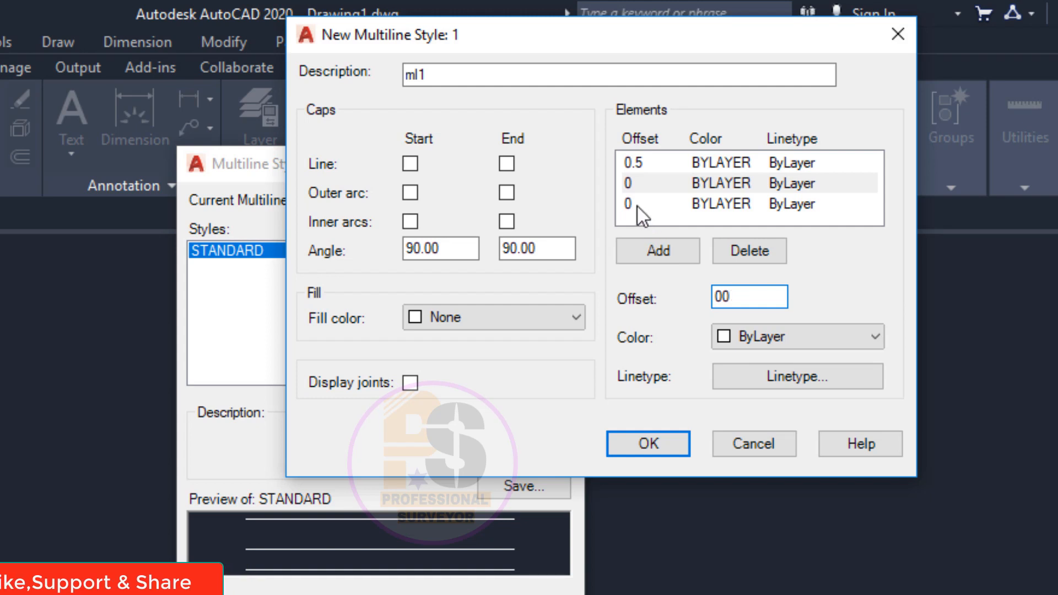
- Set the offset of the lowest element of the multiline style to -0.50
{"action": "left_click", "coordinate": [637, 206]}
{"action": "left_click_drag", "start_coordinate": [775, 295], "coordinate": [712, 296]}
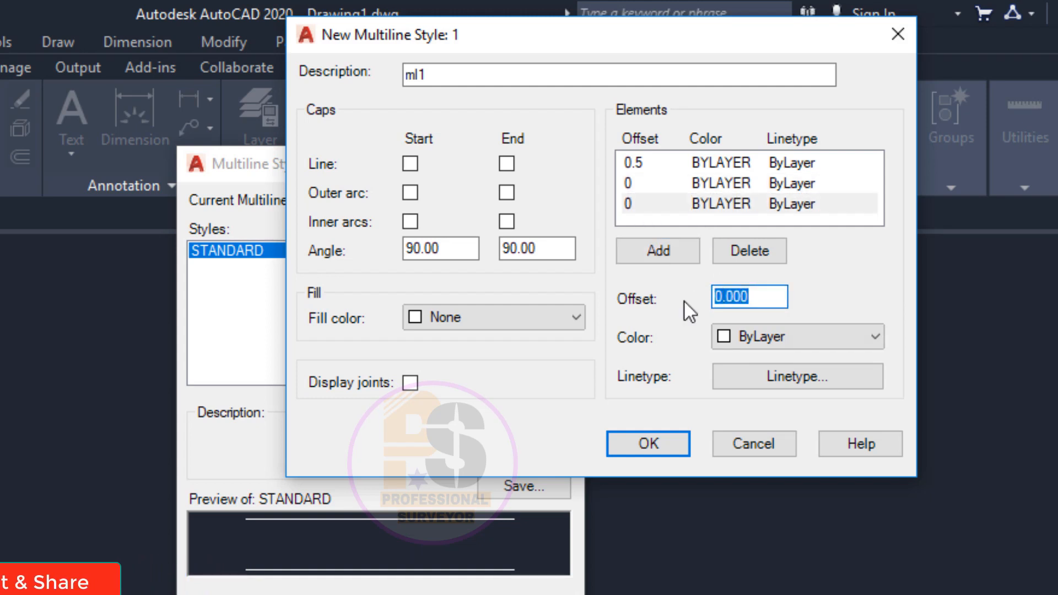
{"action": "type", "text": "-.50"}
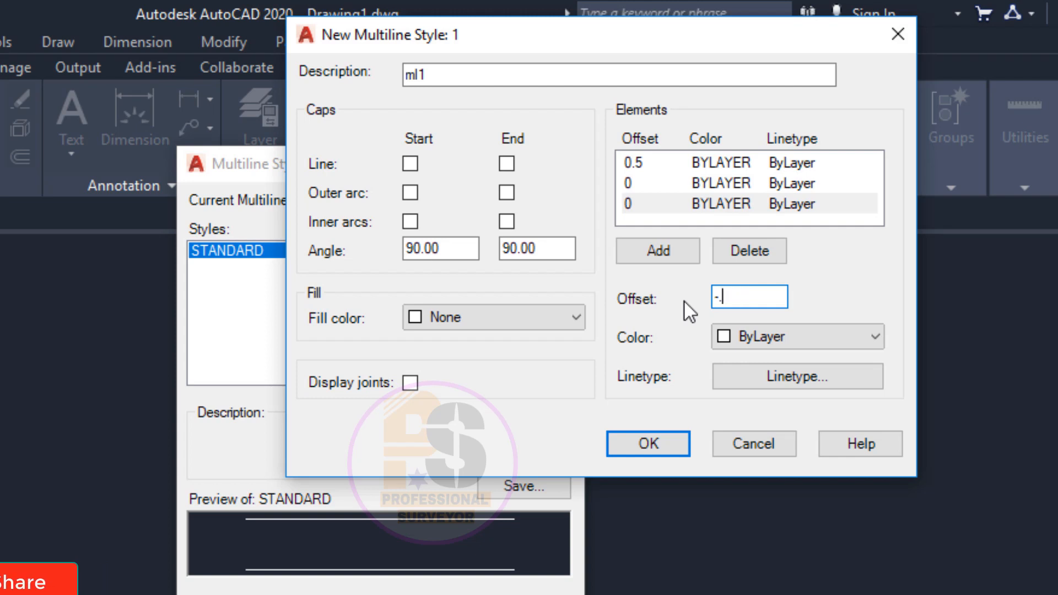
{"action": "left_click", "coordinate": [680, 183]}
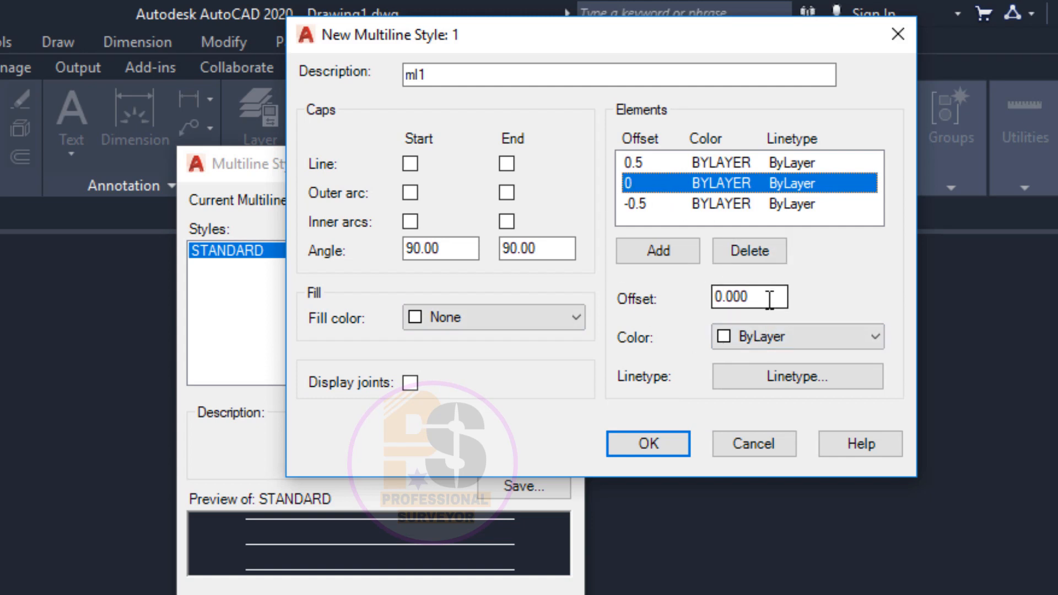
- Look at the color and linetype choices for the middle element, leaving both at ByLayer
{"action": "left_click", "coordinate": [762, 337]}
{"action": "left_click", "coordinate": [762, 338]}
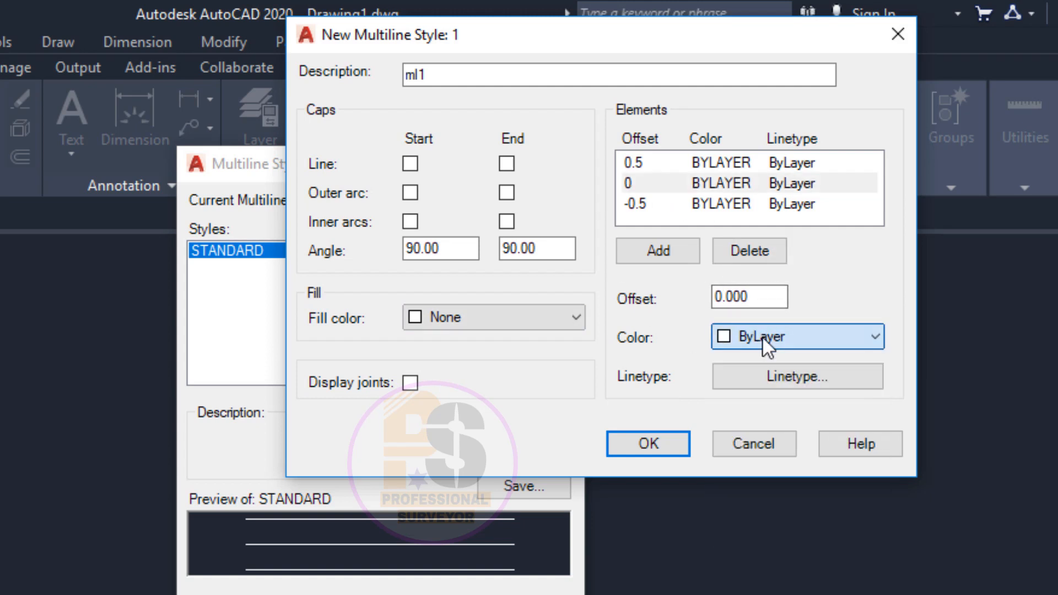
{"action": "left_click", "coordinate": [766, 378]}
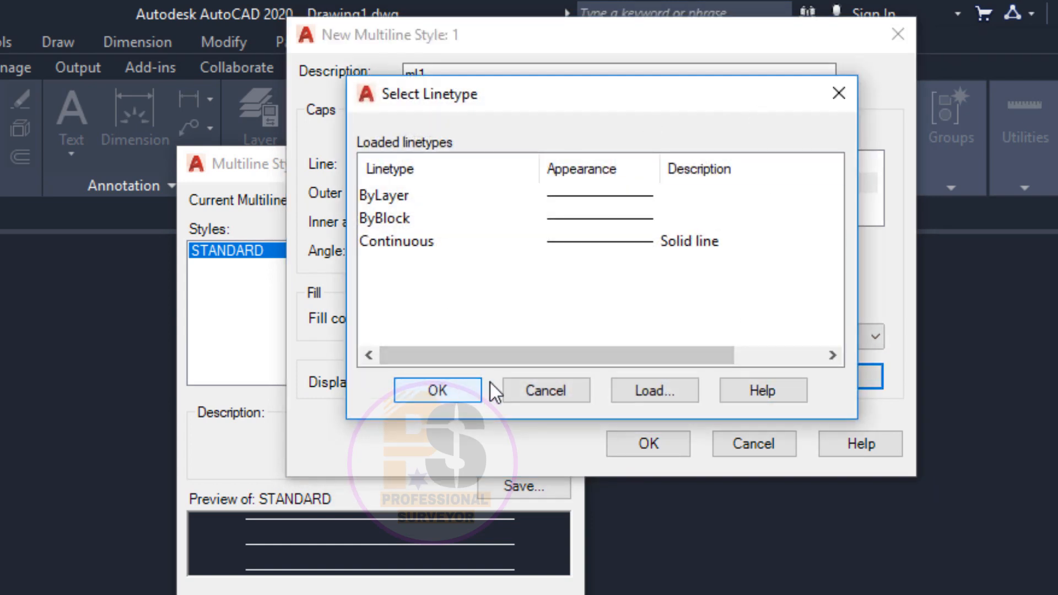
{"action": "left_click", "coordinate": [449, 396]}
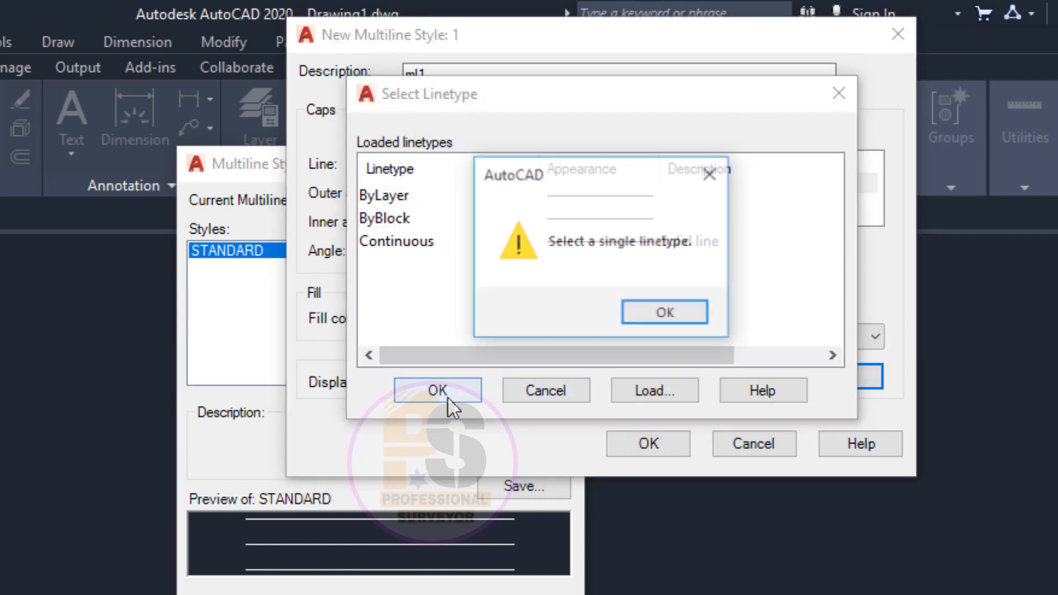
{"action": "left_click", "coordinate": [661, 314]}
{"action": "left_click", "coordinate": [566, 384]}
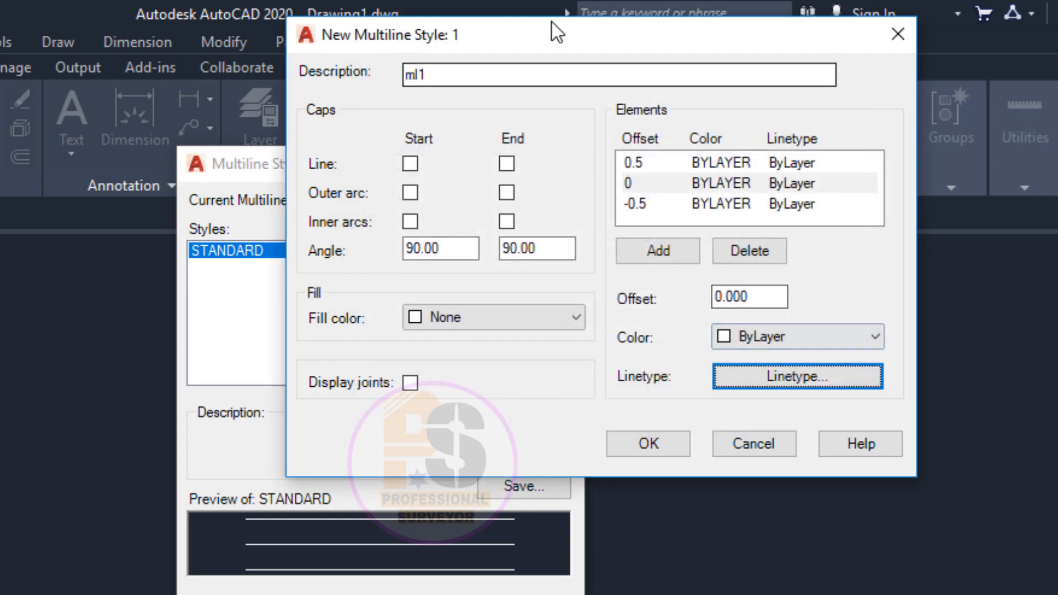
- Look through the fill color choices of the multiline style, keeping None
{"action": "left_click_drag", "start_coordinate": [626, 24], "coordinate": [581, 17]}
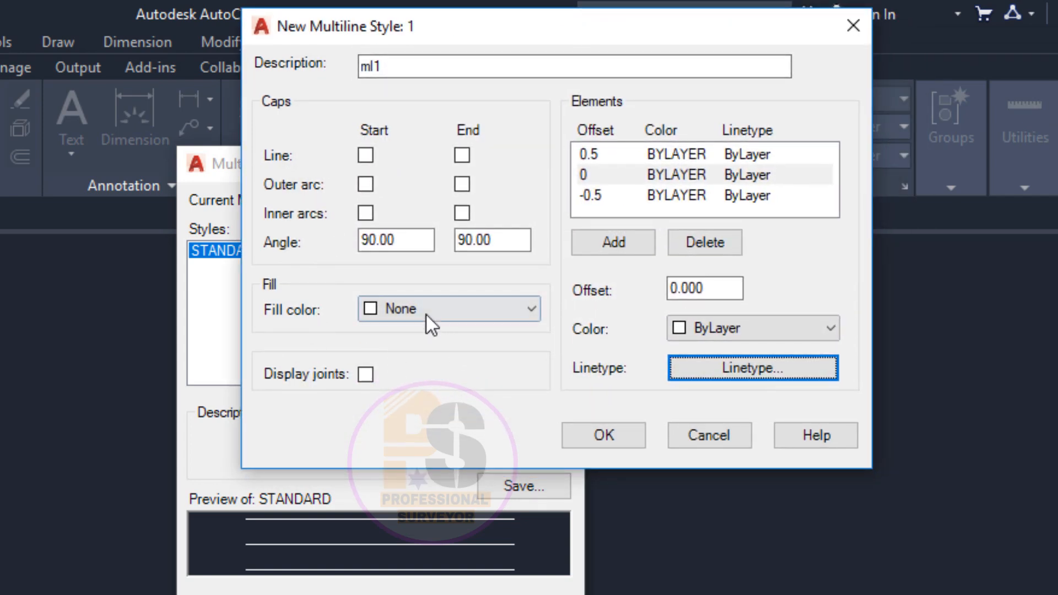
{"action": "left_click", "coordinate": [490, 315]}
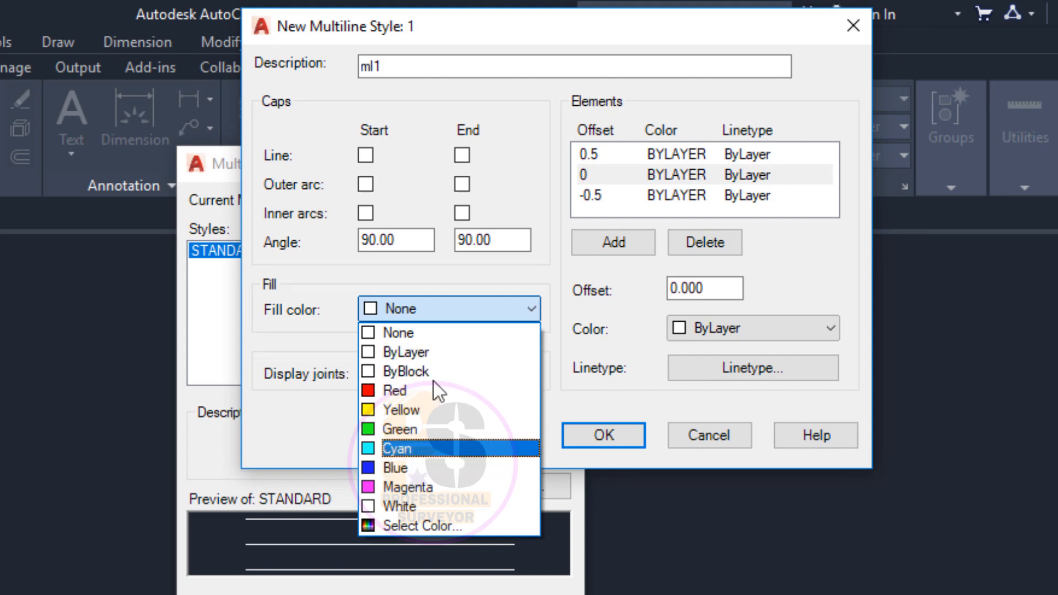
{"action": "left_click", "coordinate": [428, 305]}
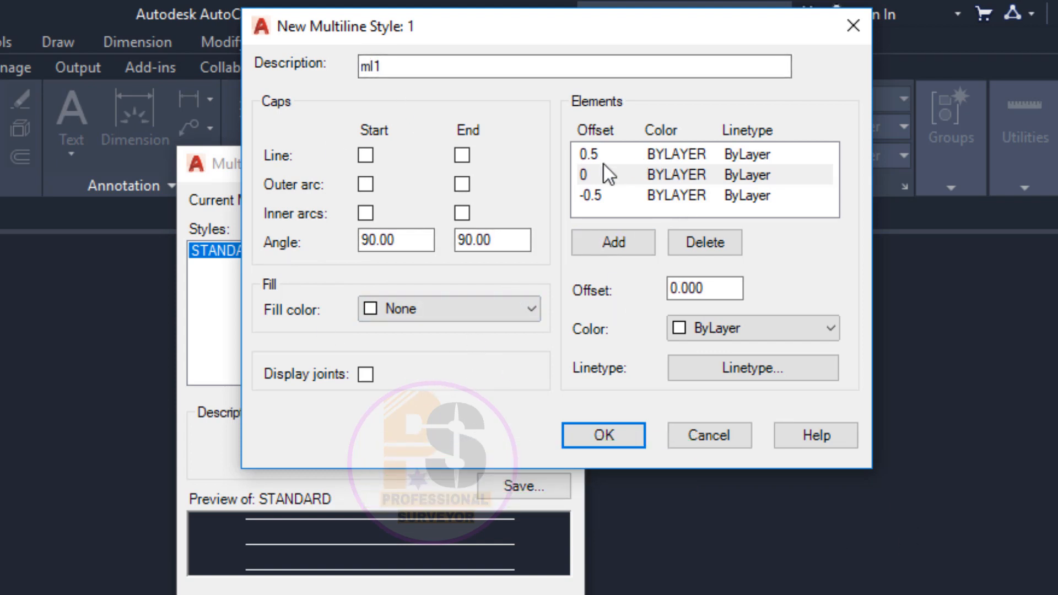
- Accept the new multiline style 1 and make it the current multiline style
{"action": "left_click", "coordinate": [584, 441]}
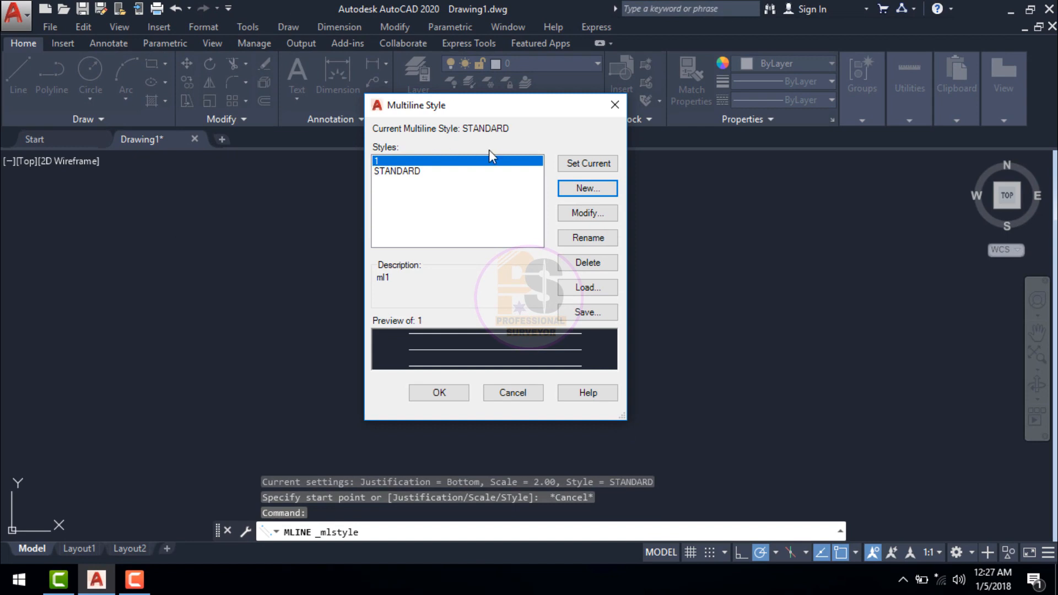
{"action": "left_click", "coordinate": [605, 165]}
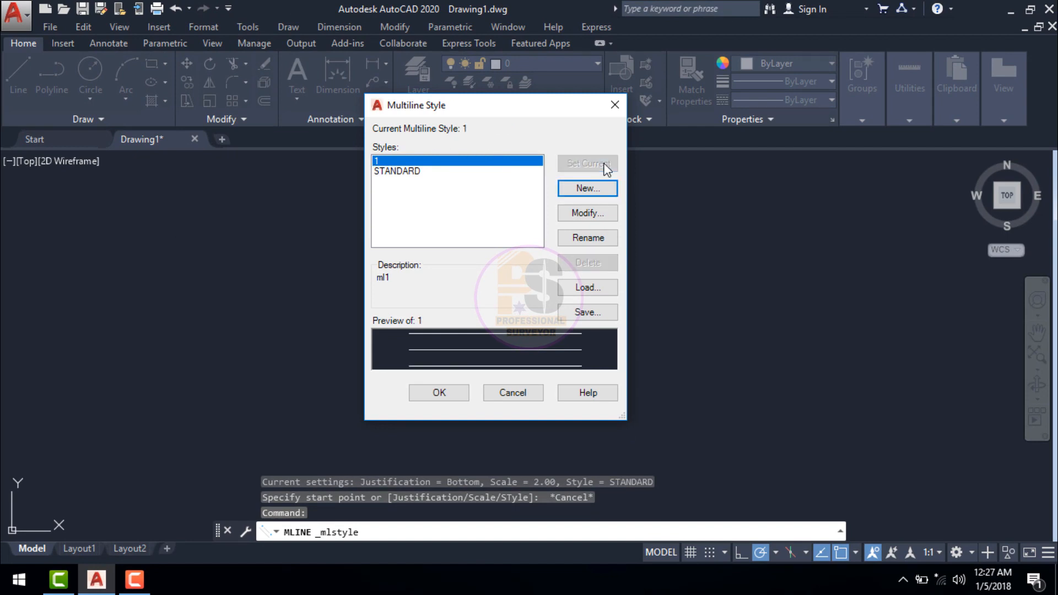
{"action": "left_click", "coordinate": [438, 393]}
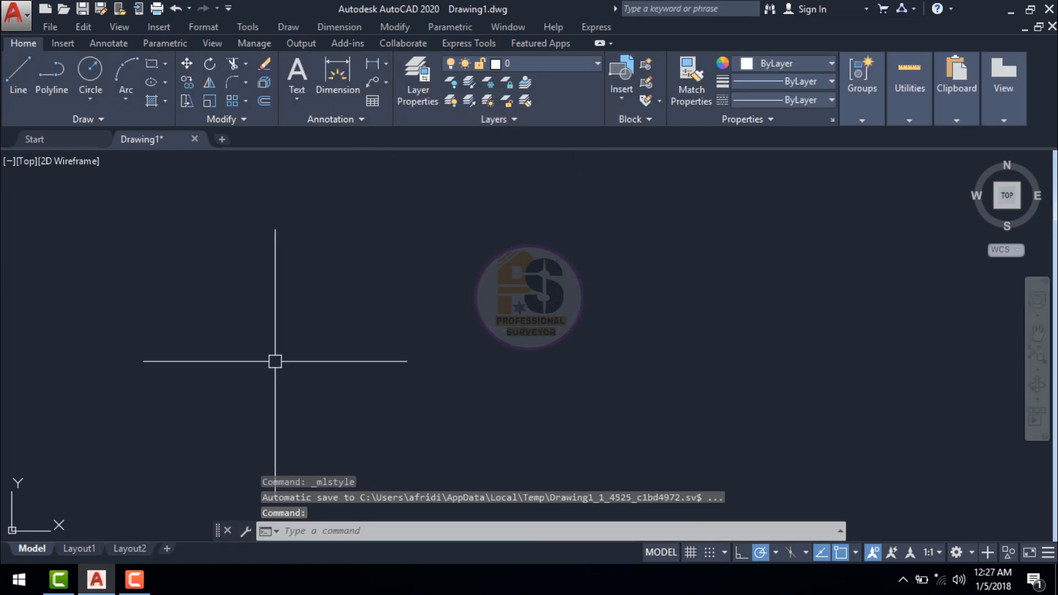
- Draw an open multiline of four segments in style 1 that bends around the middle of the drawing area
{"action": "key", "text": "Escape"}
{"action": "key", "text": "Escape"}
{"action": "type", "text": "ML"}
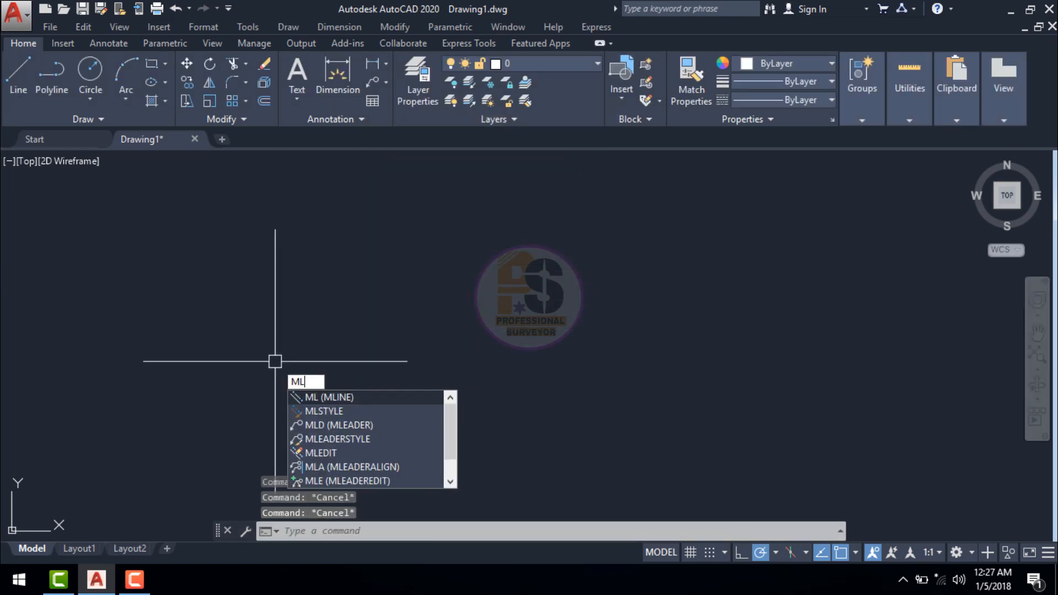
{"action": "key", "text": "Return"}
{"action": "left_click", "coordinate": [211, 325]}
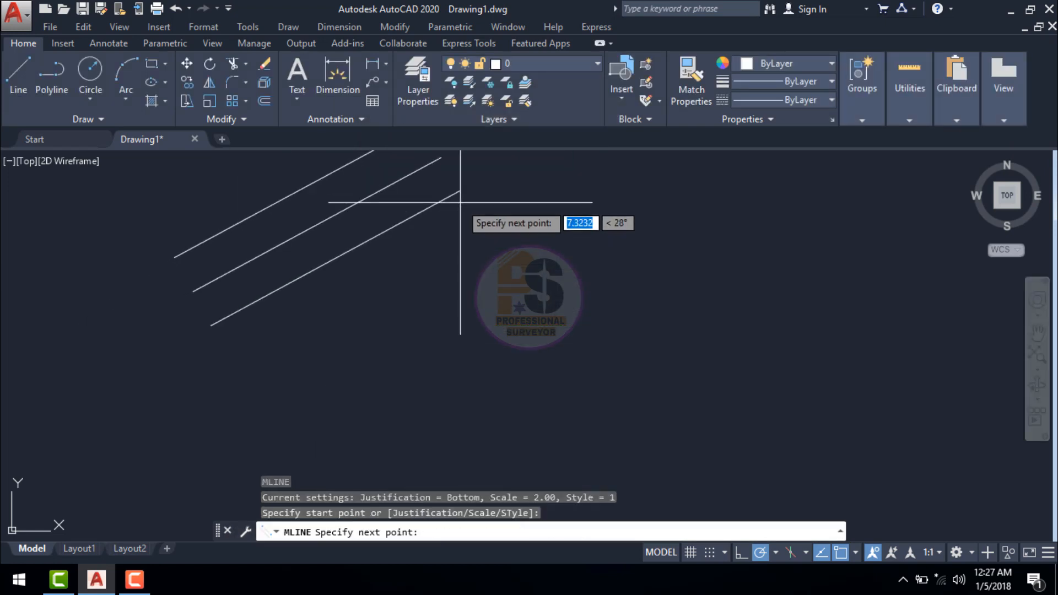
{"action": "left_click", "coordinate": [498, 251]}
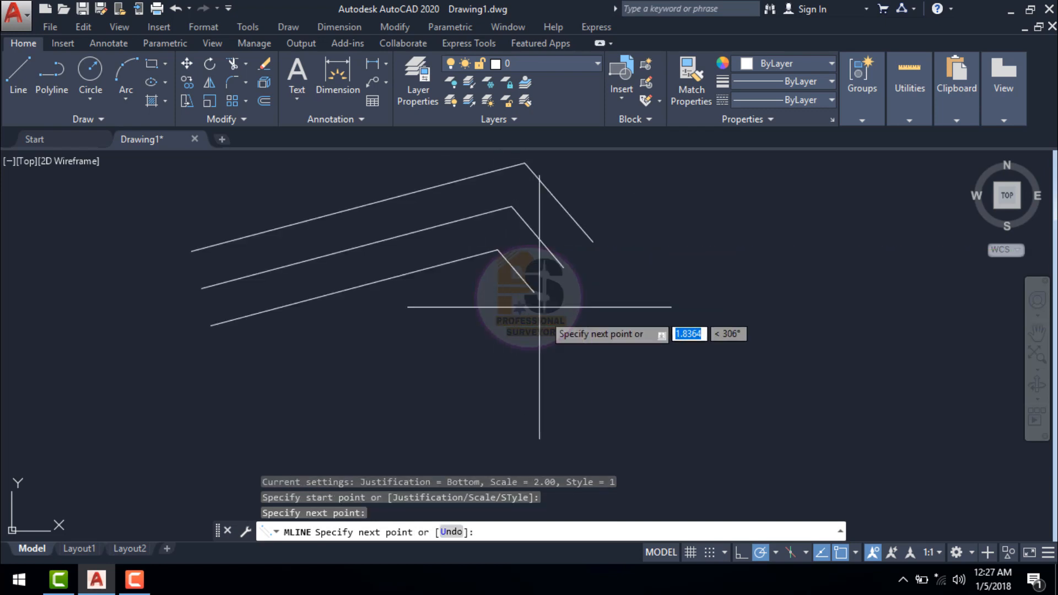
{"action": "left_click", "coordinate": [661, 421]}
{"action": "scroll", "coordinate": [526, 386], "scroll_direction": "down", "scroll_amount": 2}
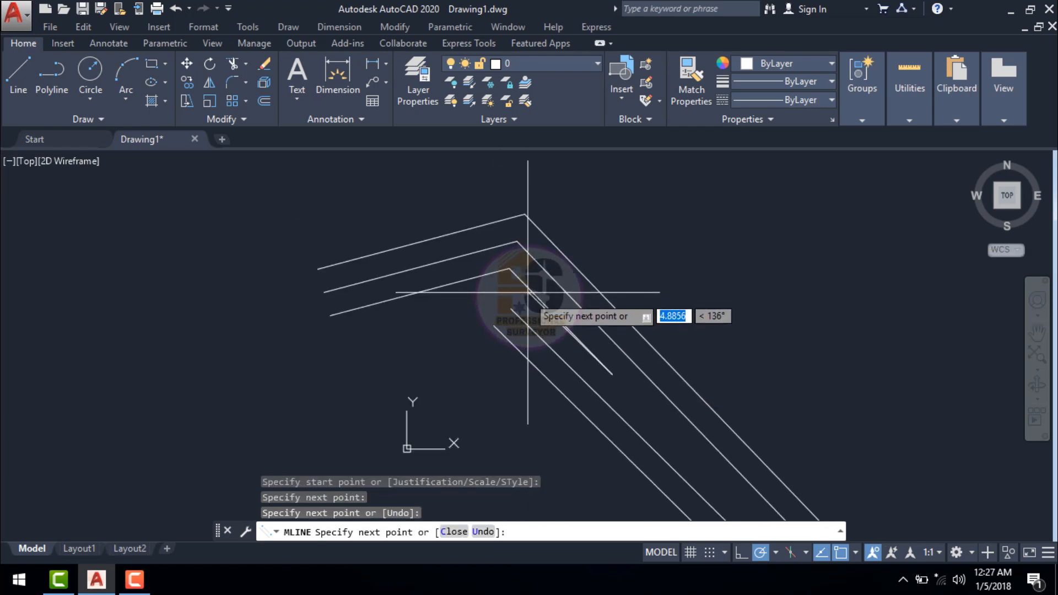
{"action": "left_click", "coordinate": [492, 445]}
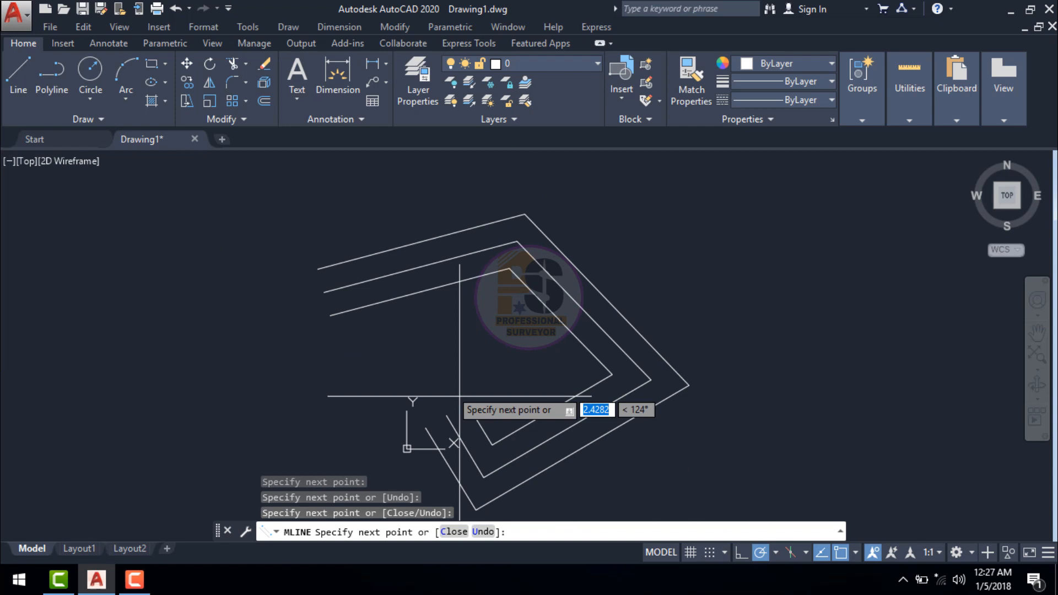
{"action": "left_click", "coordinate": [198, 383]}
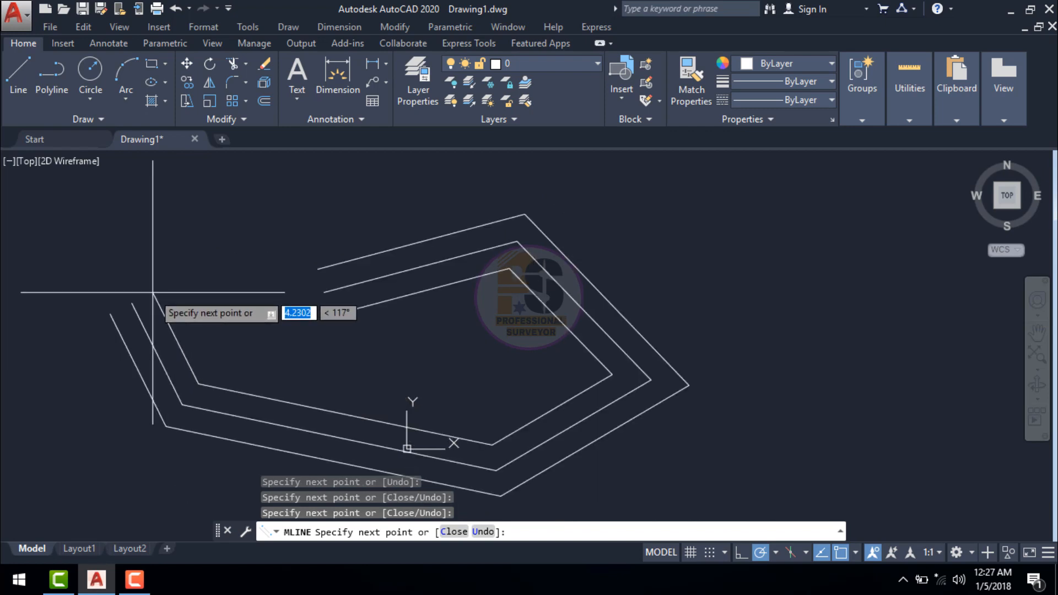
{"action": "key", "text": "Escape"}
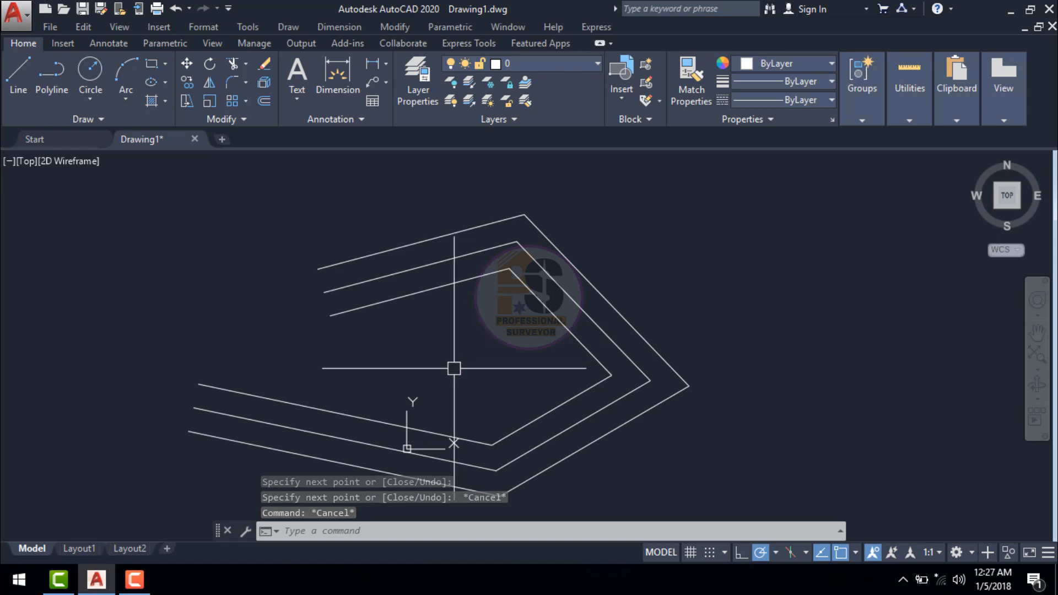
{"action": "type", "text": "ml"}
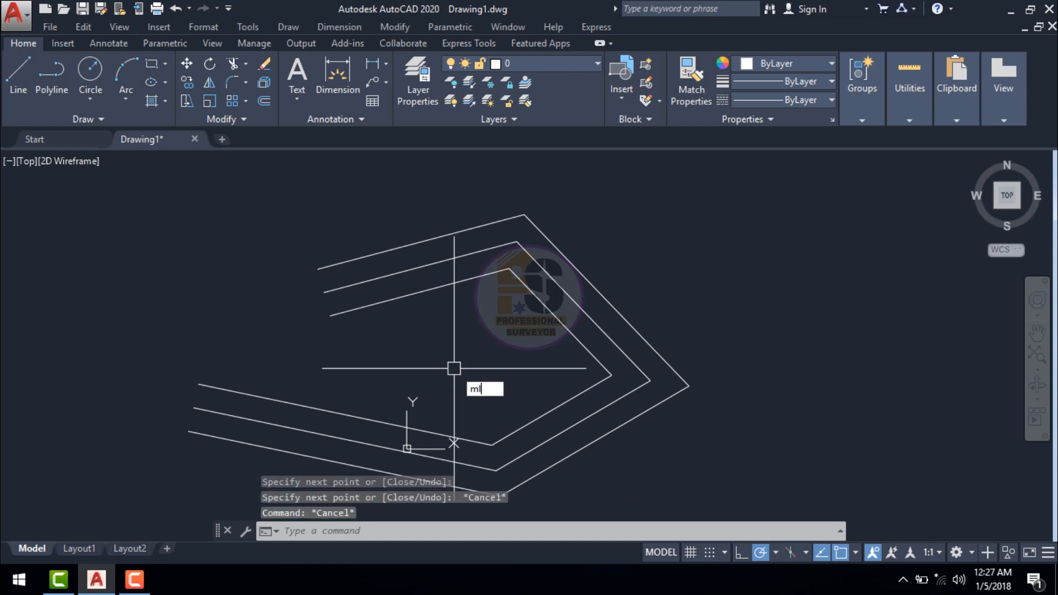
{"action": "key", "text": "Return"}
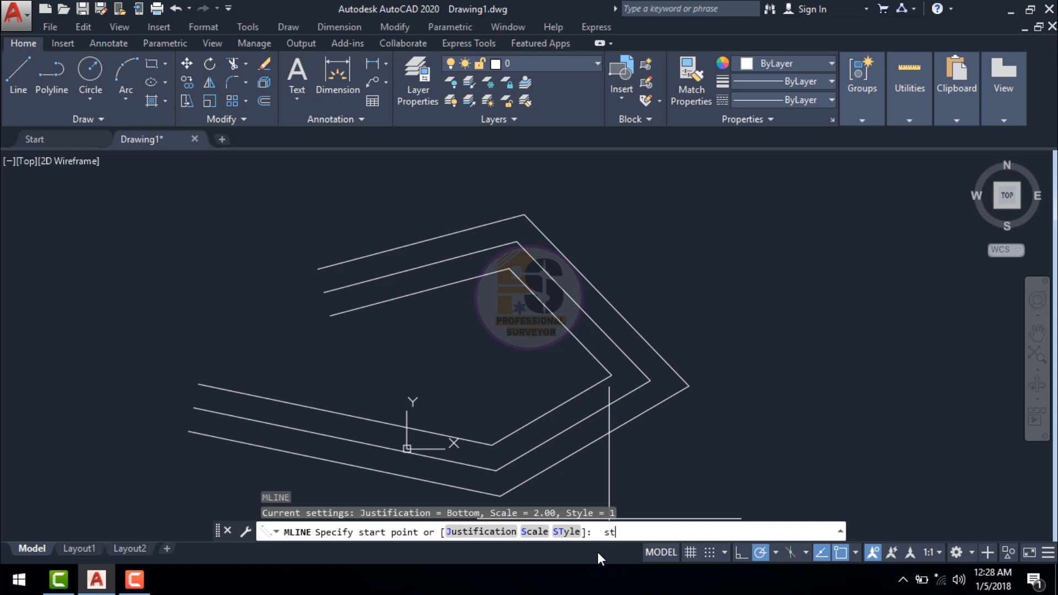
{"action": "key", "text": "Return"}
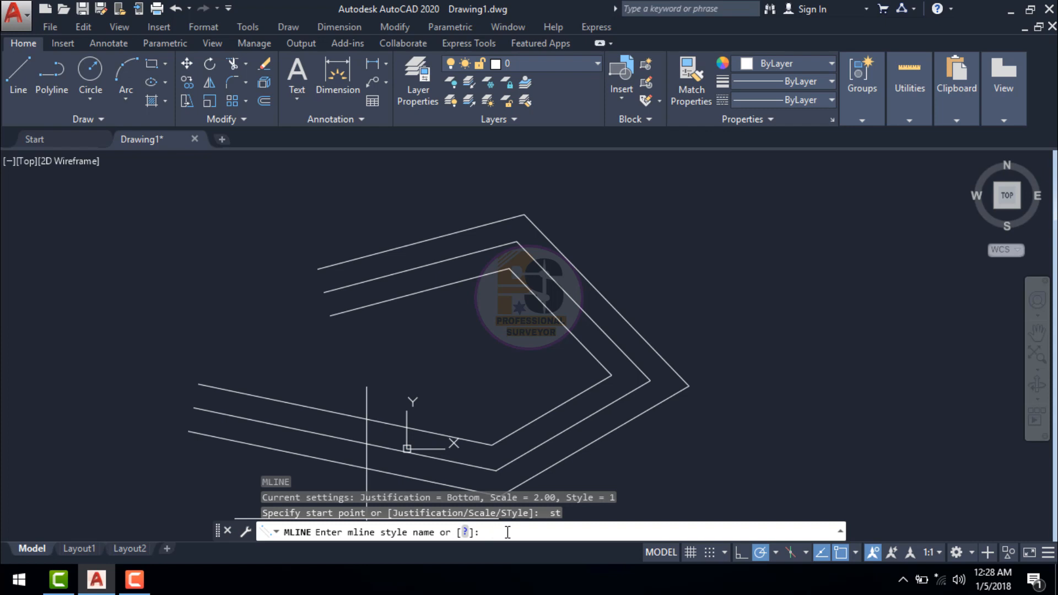
{"action": "key", "text": "Escape"}
{"action": "key", "text": "Escape"}
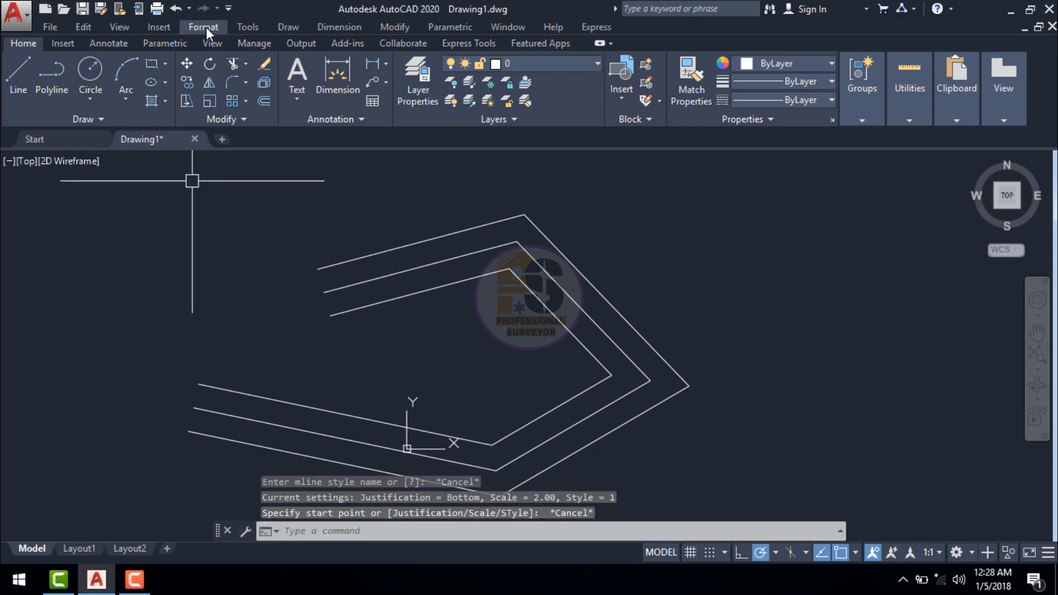
- Check the names of the available multiline styles in the Multiline Style dialog and close it without changes
{"action": "left_click", "coordinate": [206, 27]}
{"action": "left_click", "coordinate": [269, 292]}
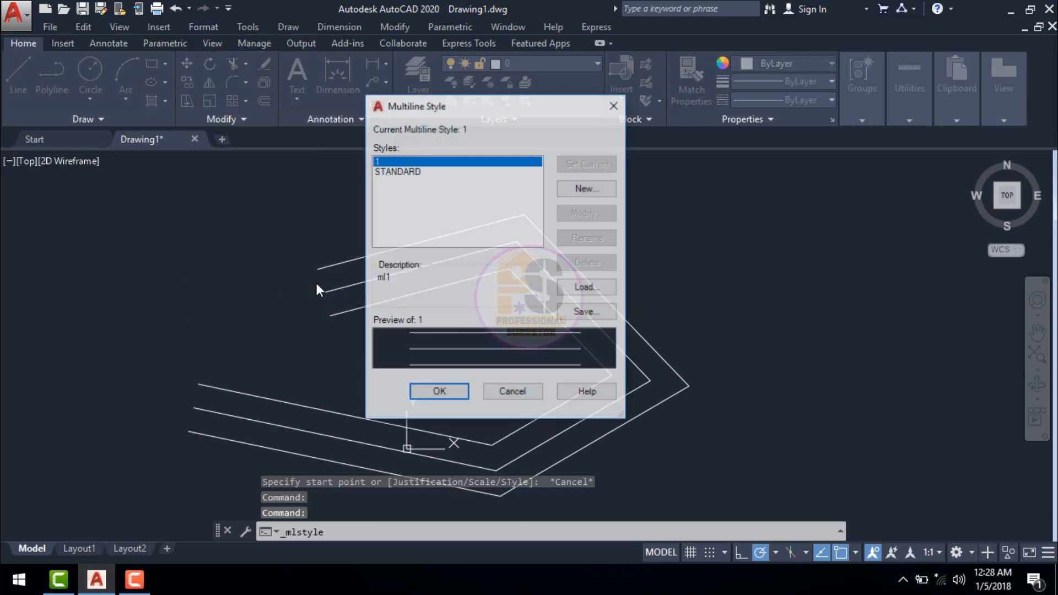
{"action": "key", "text": "Escape"}
{"action": "key", "text": "Escape"}
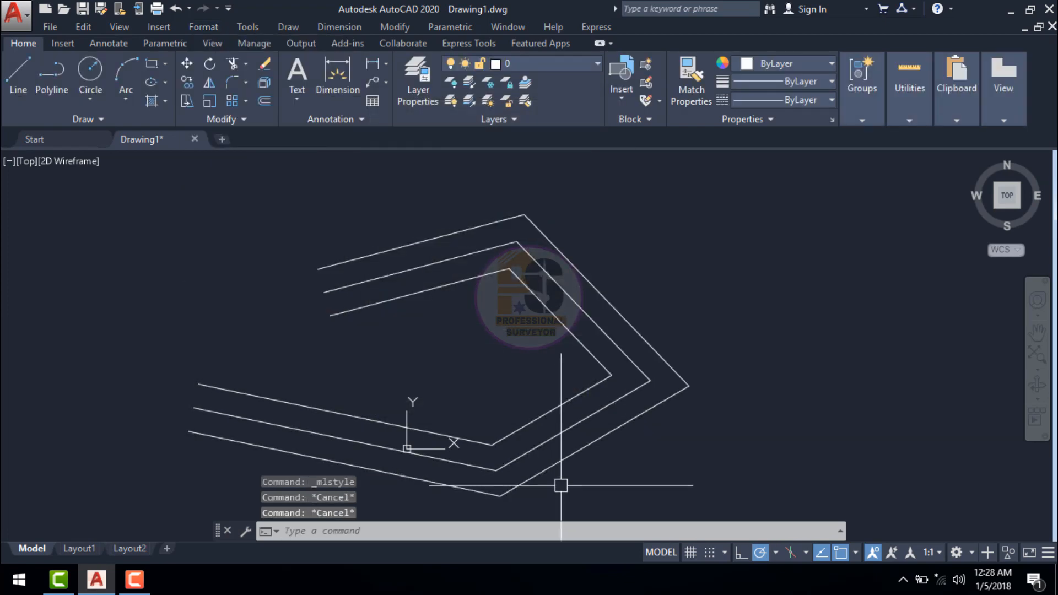
- Set the style to 1 from within the Multiline command and preview a first segment across the drawing without placing it
{"action": "left_click", "coordinate": [480, 536]}
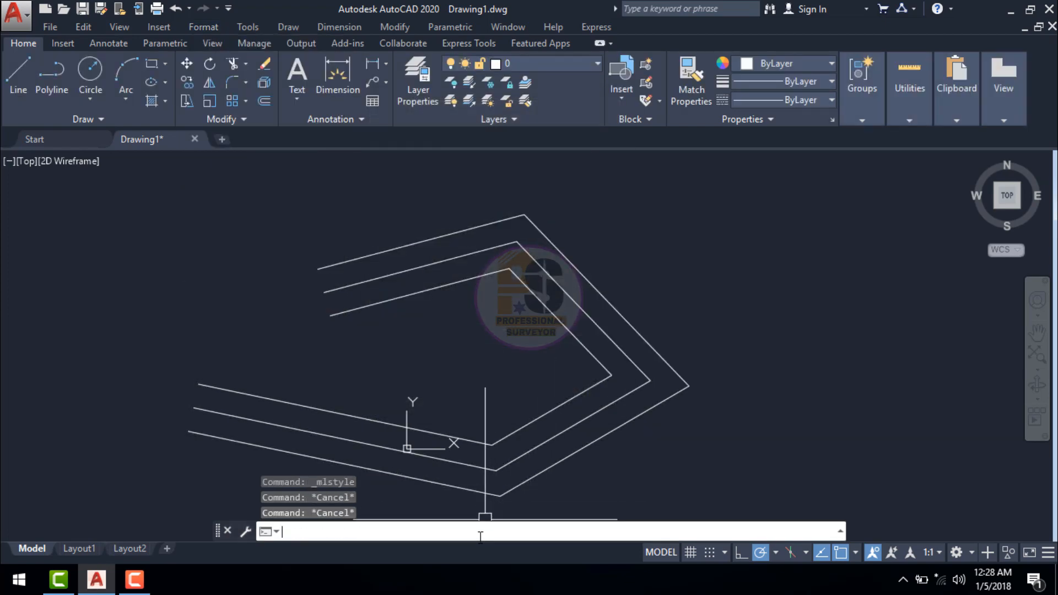
{"action": "type", "text": "ml"}
{"action": "key", "text": "Return"}
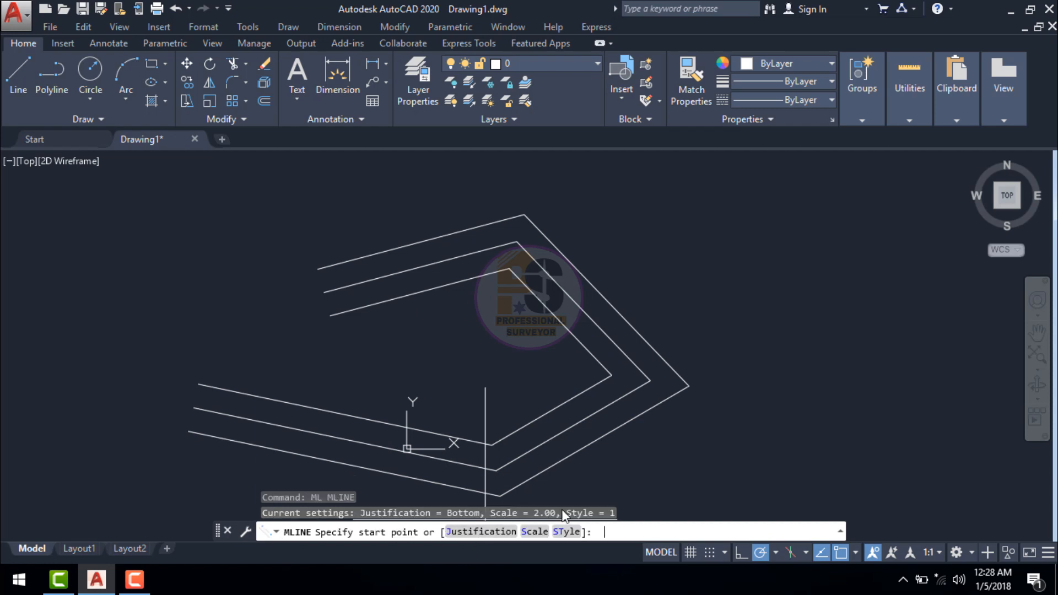
{"action": "left_click", "coordinate": [565, 531]}
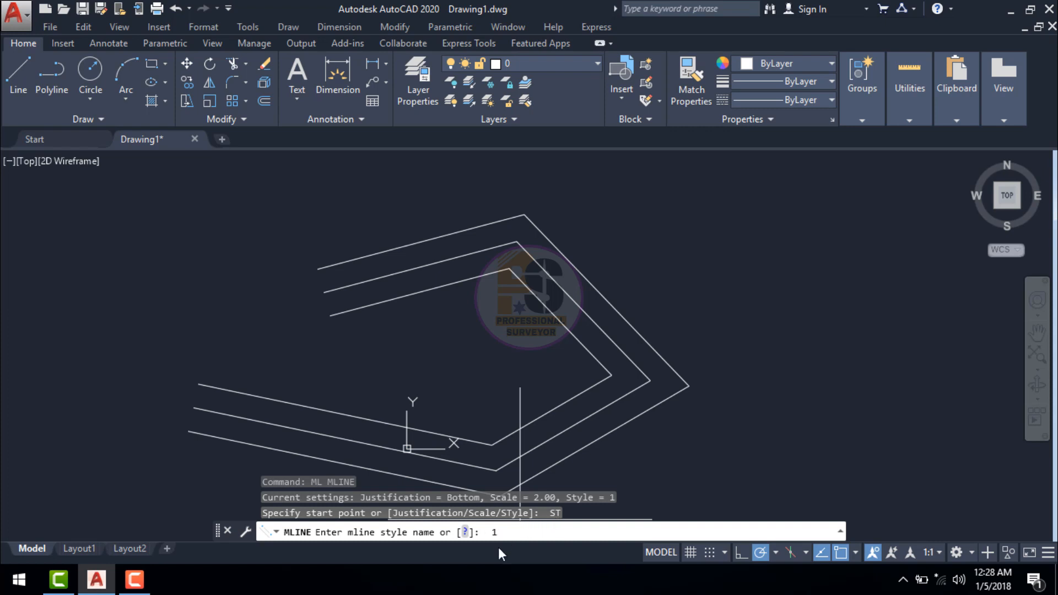
{"action": "key", "text": "Return"}
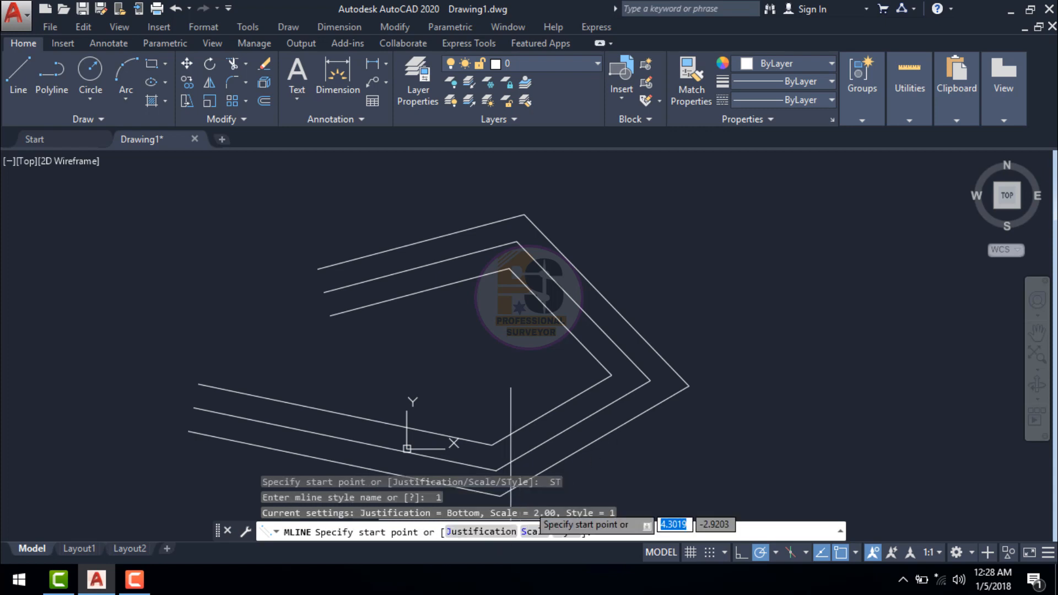
{"action": "left_click", "coordinate": [803, 211]}
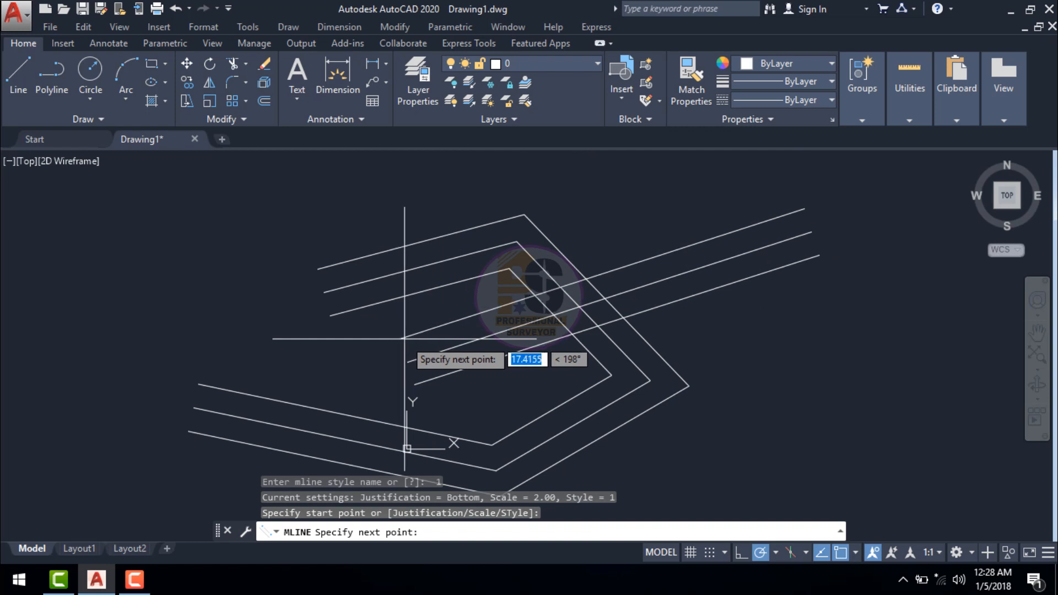
{"action": "key", "text": "Escape"}
{"action": "key", "text": "Escape"}
{"action": "scroll", "coordinate": [413, 297], "scroll_direction": "down", "scroll_amount": 4}
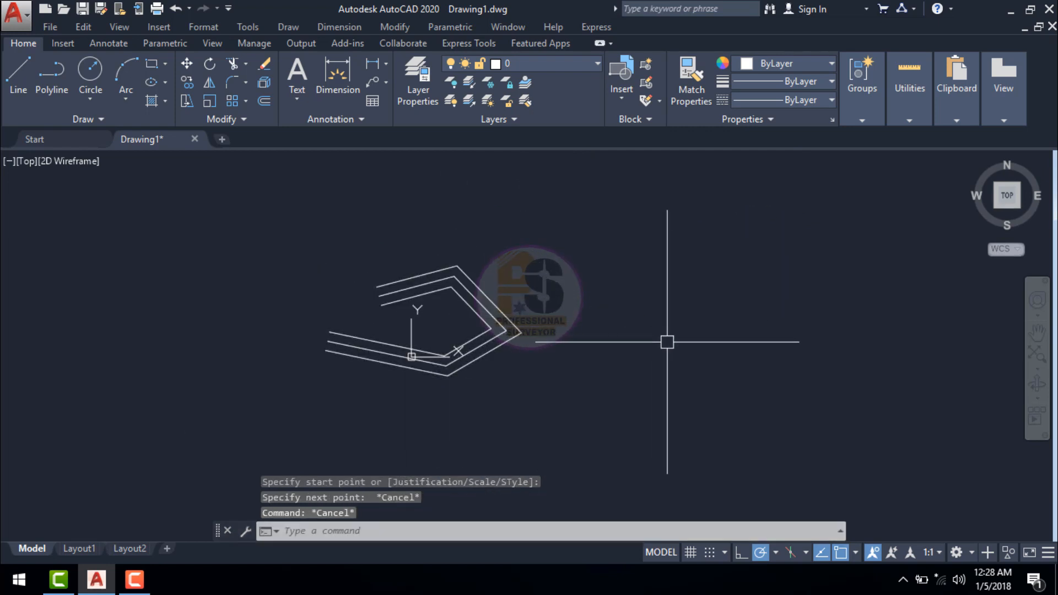